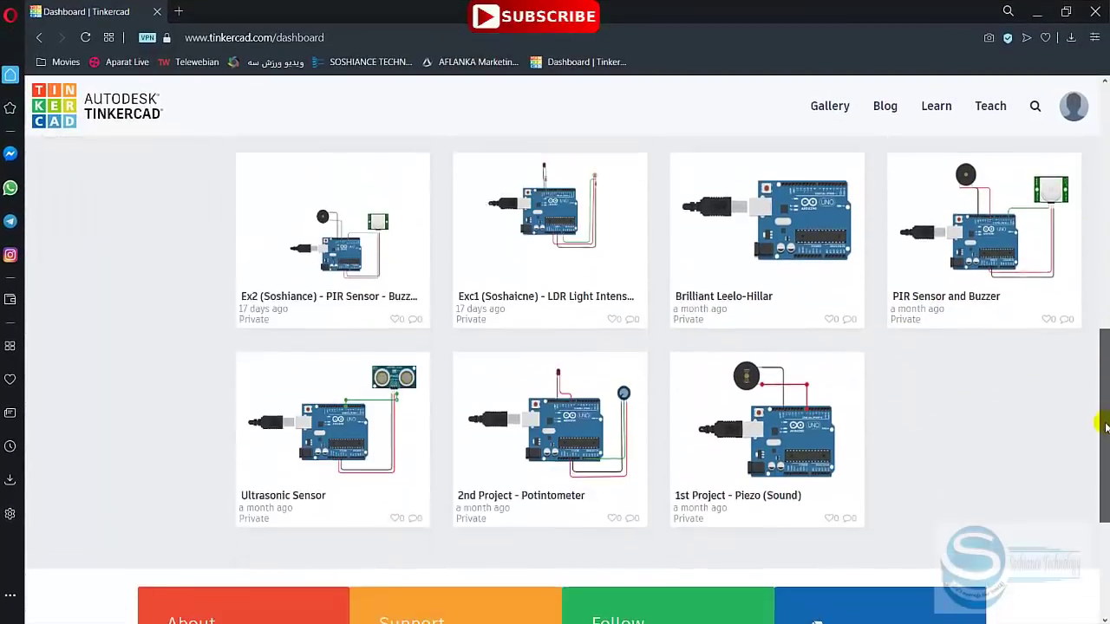
- Create a new circuit from the circuits dashboard
{"action": "left_click_drag", "start_coordinate": [1106, 423], "coordinate": [1106, 178]}
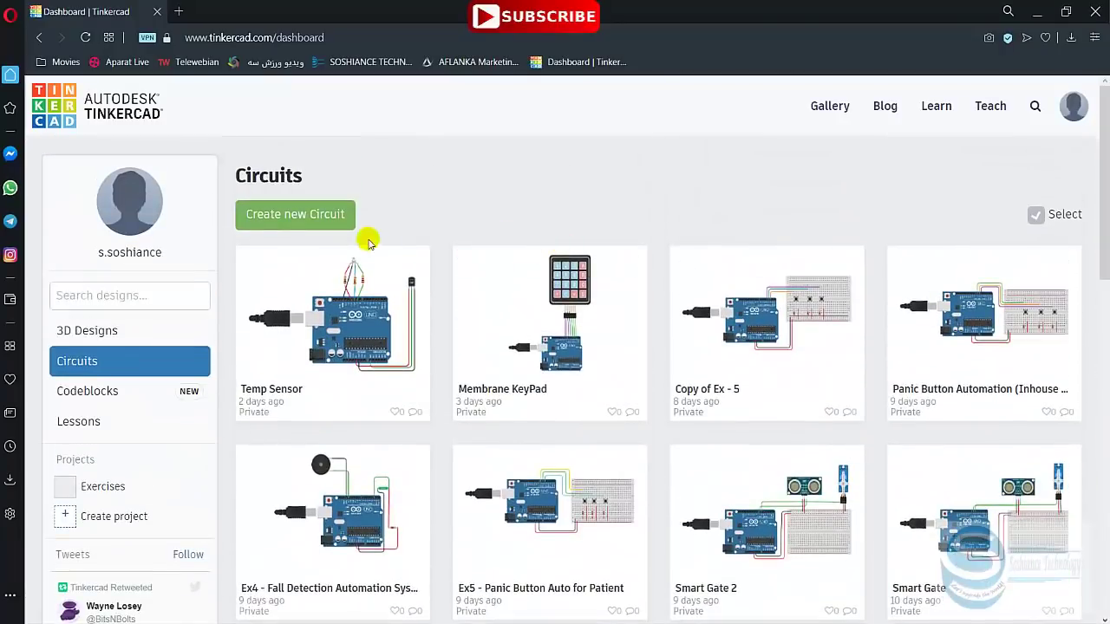
{"action": "left_click", "coordinate": [301, 219]}
{"action": "left_click", "coordinate": [301, 219]}
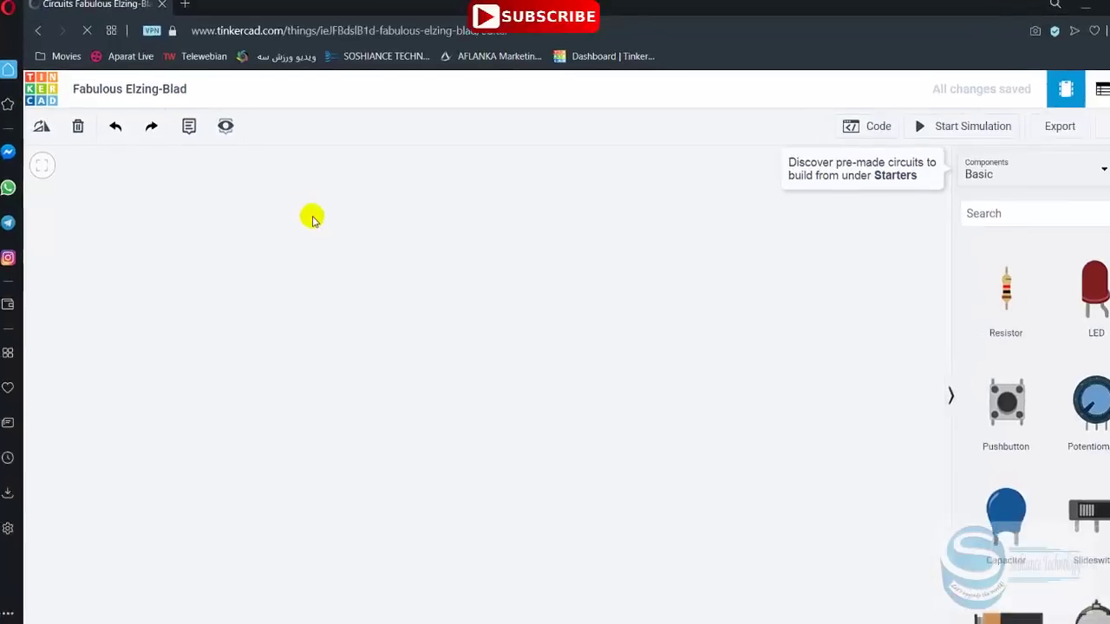
- Rename the circuit as "Gas Sensor With Buzzer"
{"action": "left_click", "coordinate": [172, 101]}
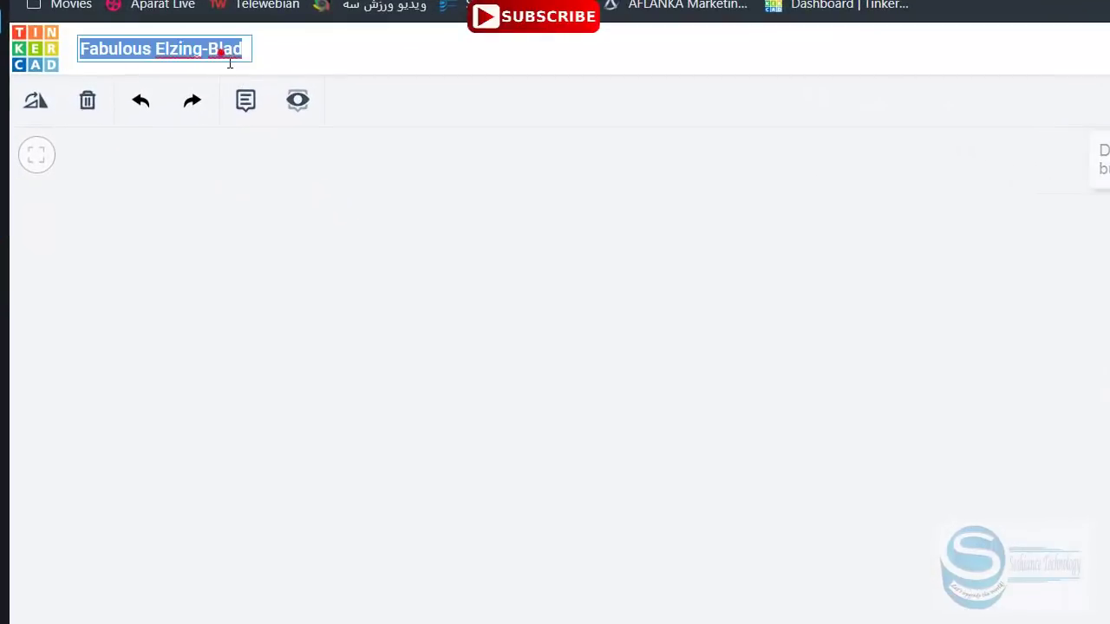
{"action": "left_click", "coordinate": [229, 61]}
{"action": "type", "text": "Gas Sensor W"}
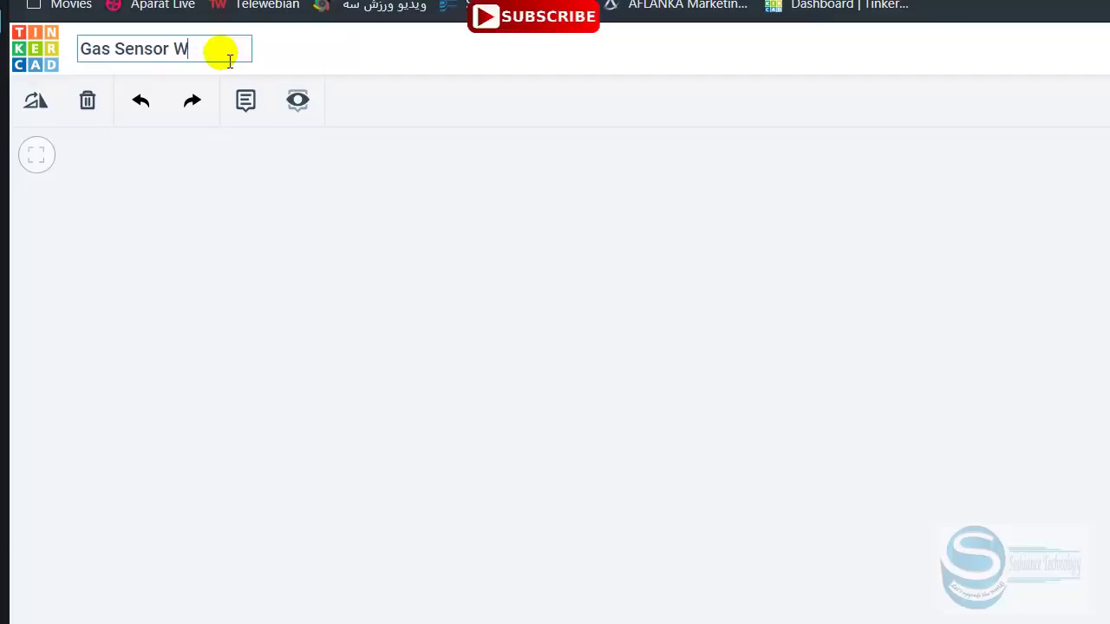
{"action": "type", "text": "ith Buzzer"}
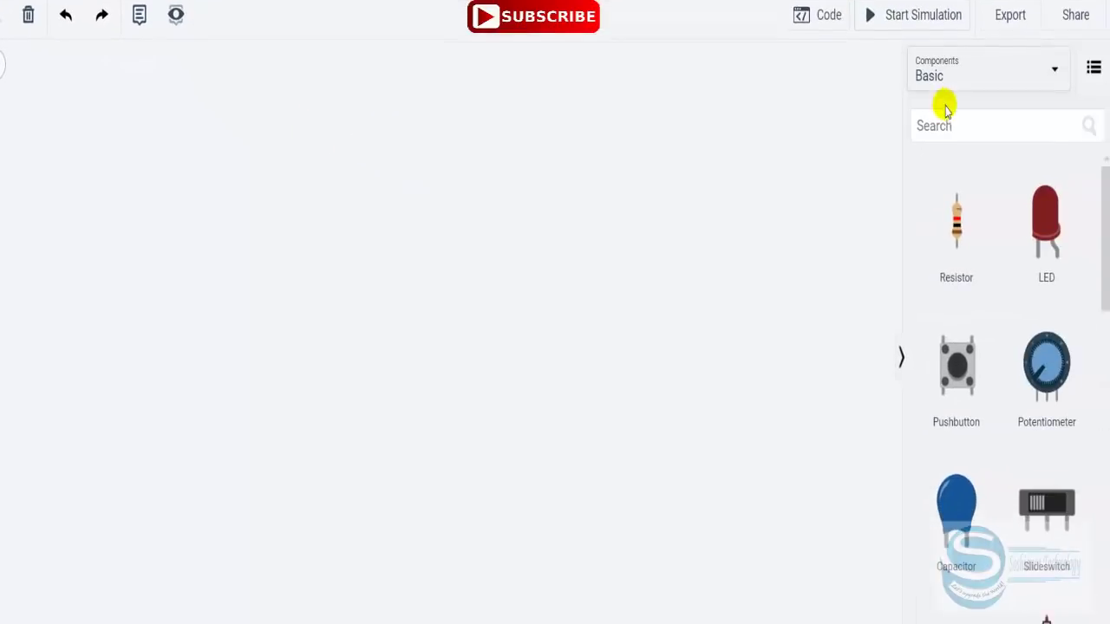
- Search the components for "arduino" and place an Arduino Uno R3 on the workplane
{"action": "left_click", "coordinate": [951, 128]}
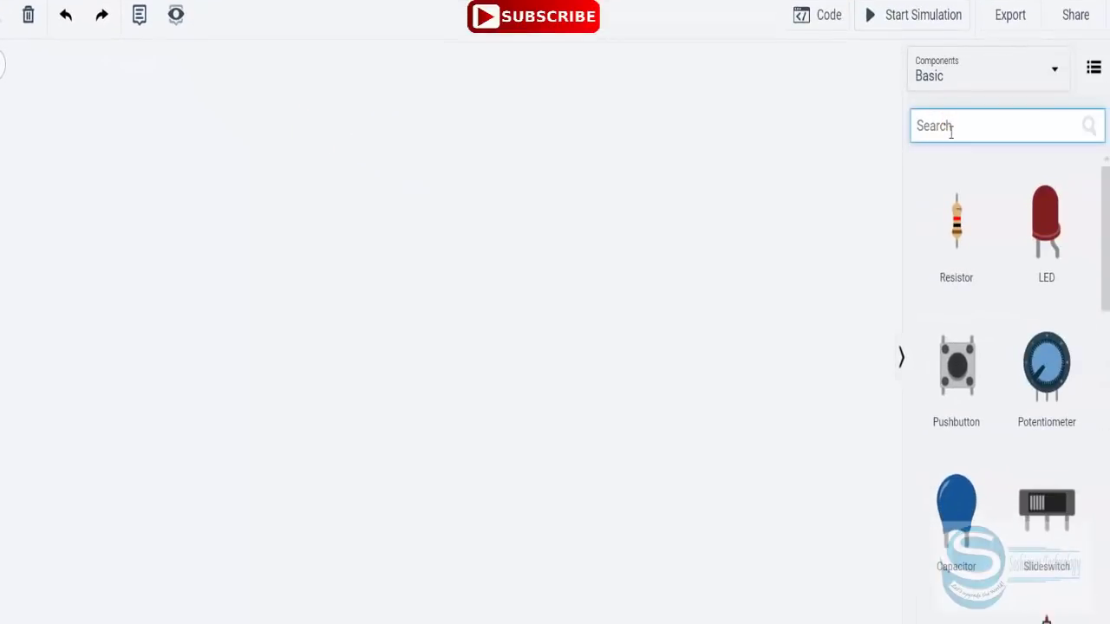
{"action": "type", "text": "ard"}
{"action": "key", "text": "Down"}
{"action": "key", "text": "Return"}
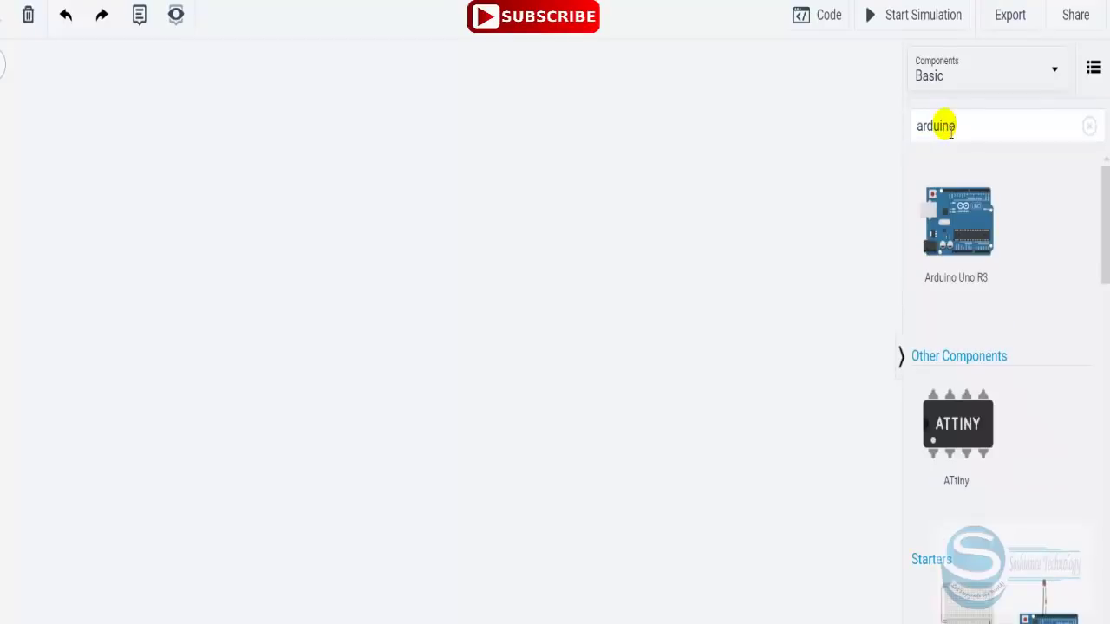
{"action": "left_click", "coordinate": [222, 302]}
{"action": "left_click", "coordinate": [348, 302]}
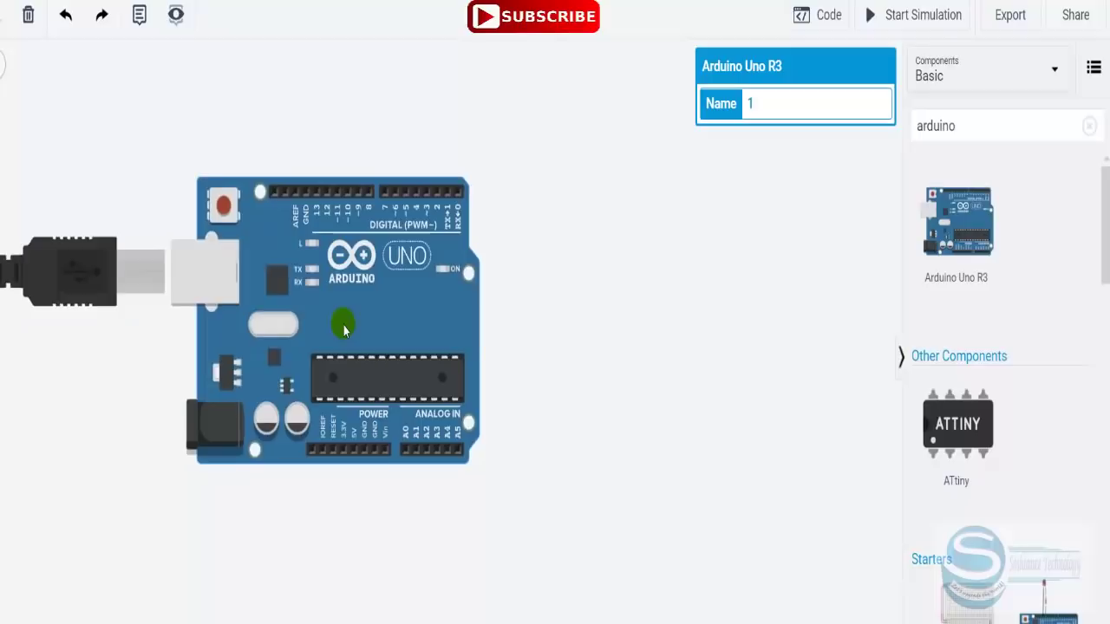
{"action": "scroll", "coordinate": [434, 317], "scroll_direction": "down", "scroll_amount": 2}
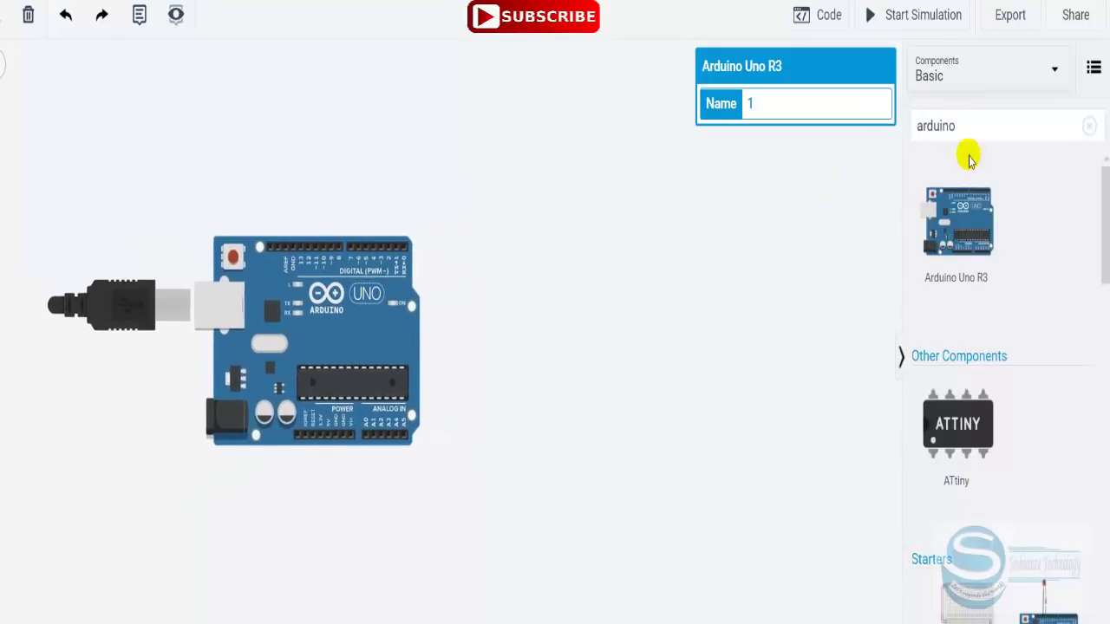
- Search the components for "Bread" and place a Breadboard Small to the right of the Arduino
{"action": "double_click", "coordinate": [980, 130]}
{"action": "type", "text": "Bread"}
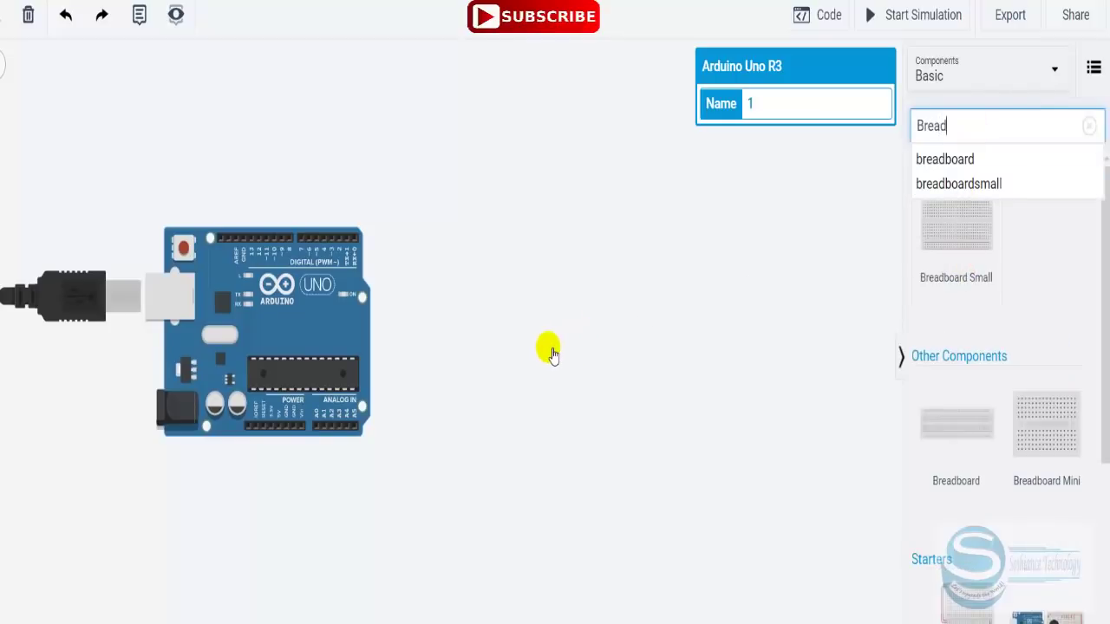
{"action": "left_click_drag", "start_coordinate": [549, 351], "coordinate": [607, 333]}
- Search the components for "Gas" and seat a Gas Sensor across the breadboard's centre gap, with its pins in columns 11 to 15
{"action": "left_click", "coordinate": [1089, 125]}
{"action": "left_click", "coordinate": [1026, 130]}
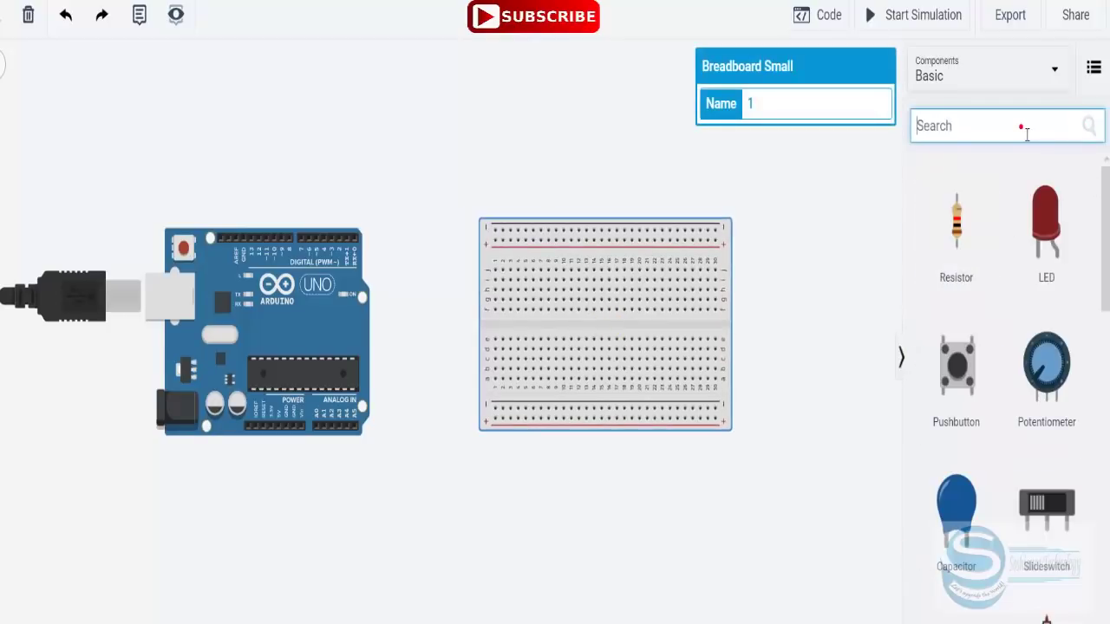
{"action": "type", "text": "Gas"}
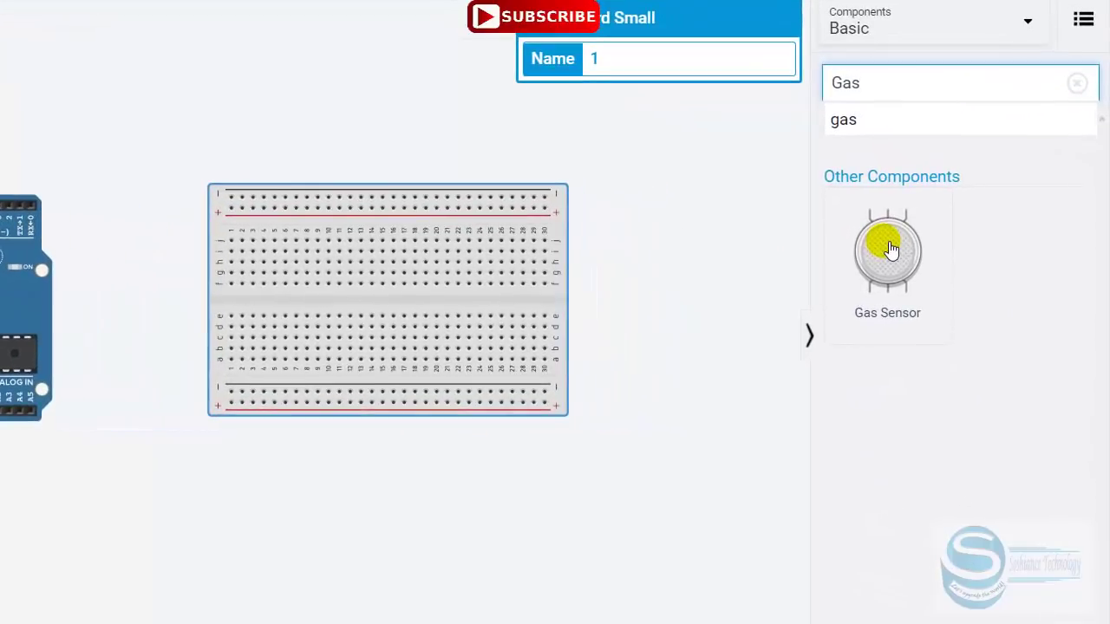
{"action": "left_click_drag", "start_coordinate": [892, 249], "coordinate": [437, 299]}
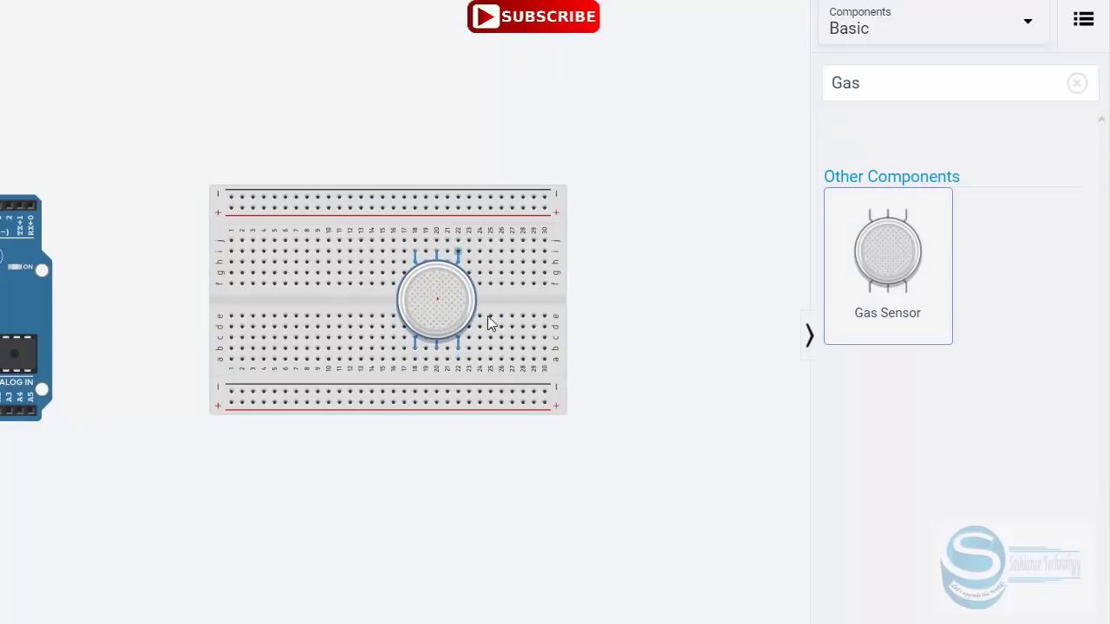
{"action": "left_click", "coordinate": [585, 322]}
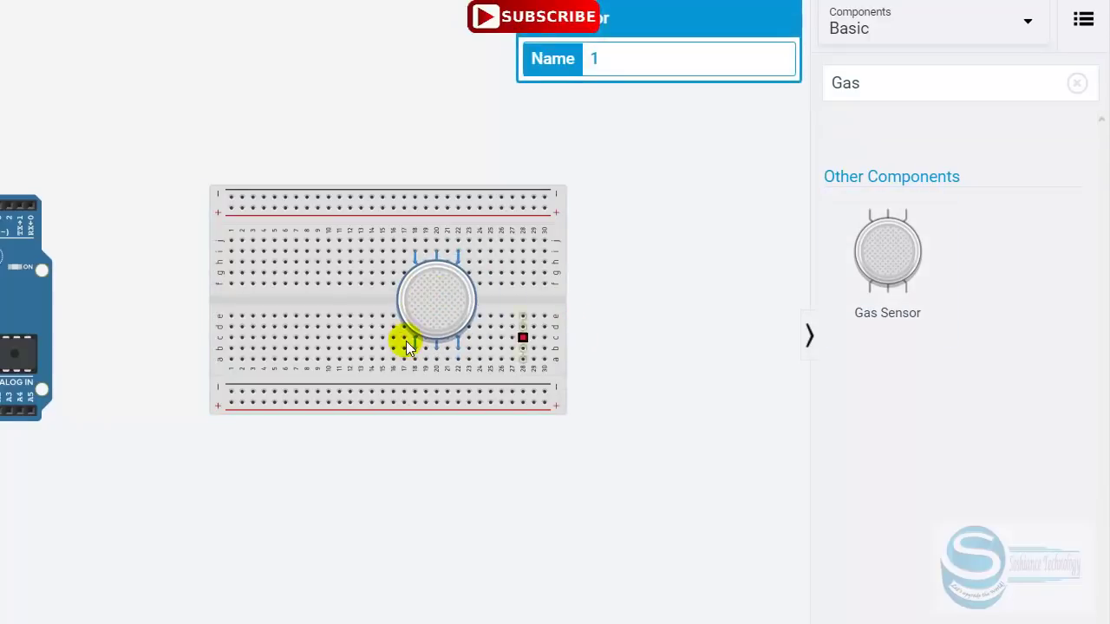
{"action": "left_click_drag", "start_coordinate": [431, 320], "coordinate": [349, 319]}
- Search the components for "buz" and place a Piezo just above the breadboard's right end
{"action": "left_click", "coordinate": [996, 99]}
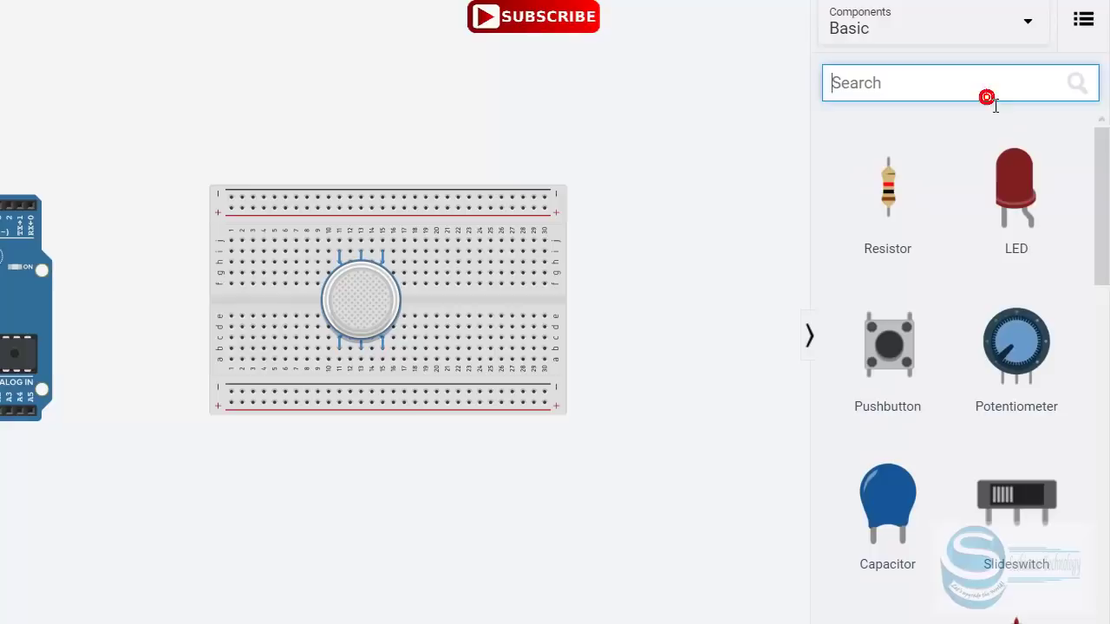
{"action": "type", "text": "buz"}
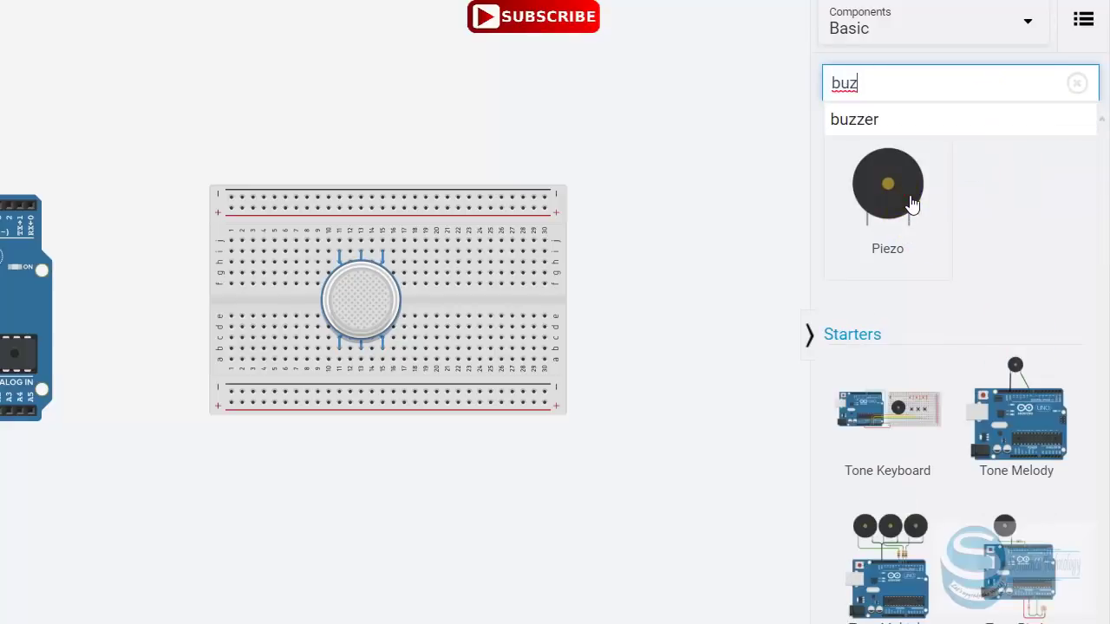
{"action": "left_click_drag", "start_coordinate": [631, 303], "coordinate": [573, 193]}
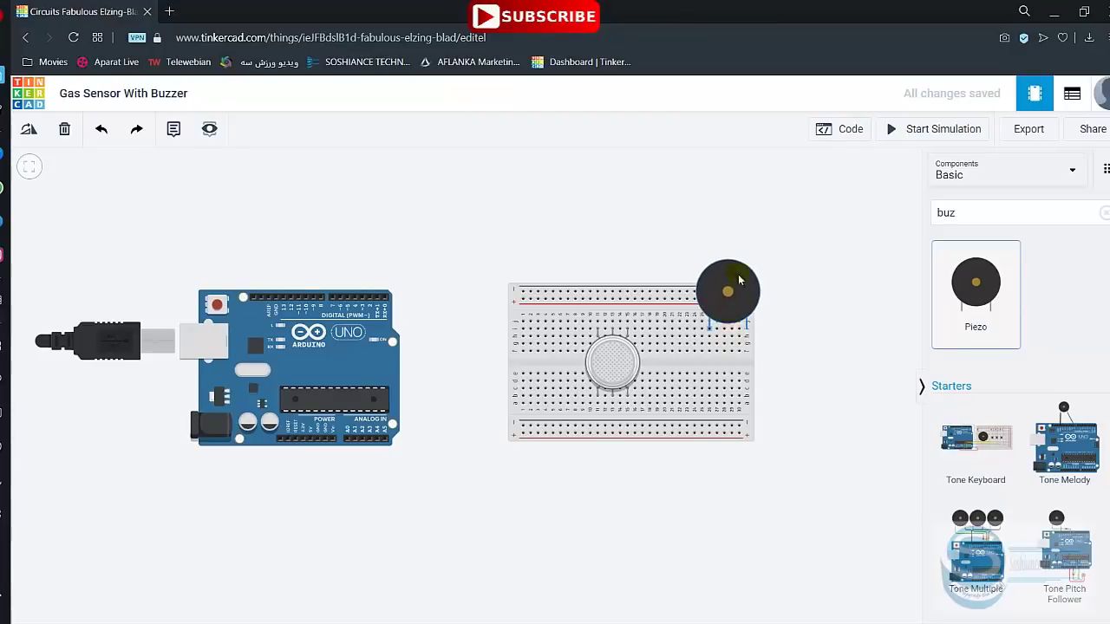
{"action": "left_click_drag", "start_coordinate": [740, 280], "coordinate": [742, 256]}
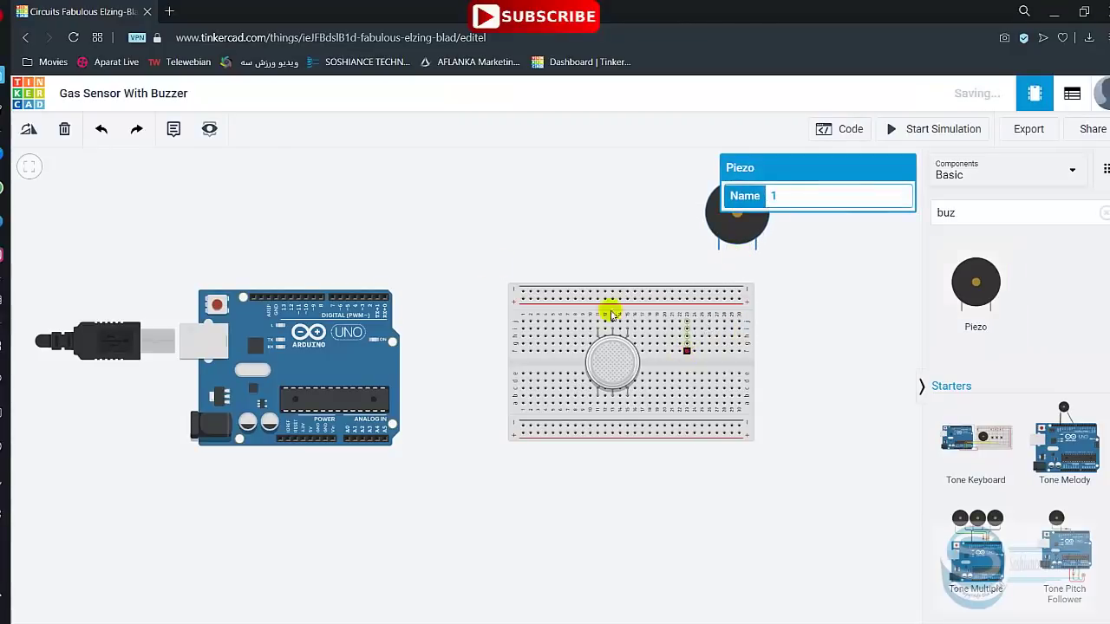
- Rotate the piezo until its pins point up and seat it on the breadboard right of the gas sensor, in columns 23 and 28
{"action": "left_click", "coordinate": [28, 129]}
{"action": "left_click", "coordinate": [27, 130]}
{"action": "left_click", "coordinate": [28, 131]}
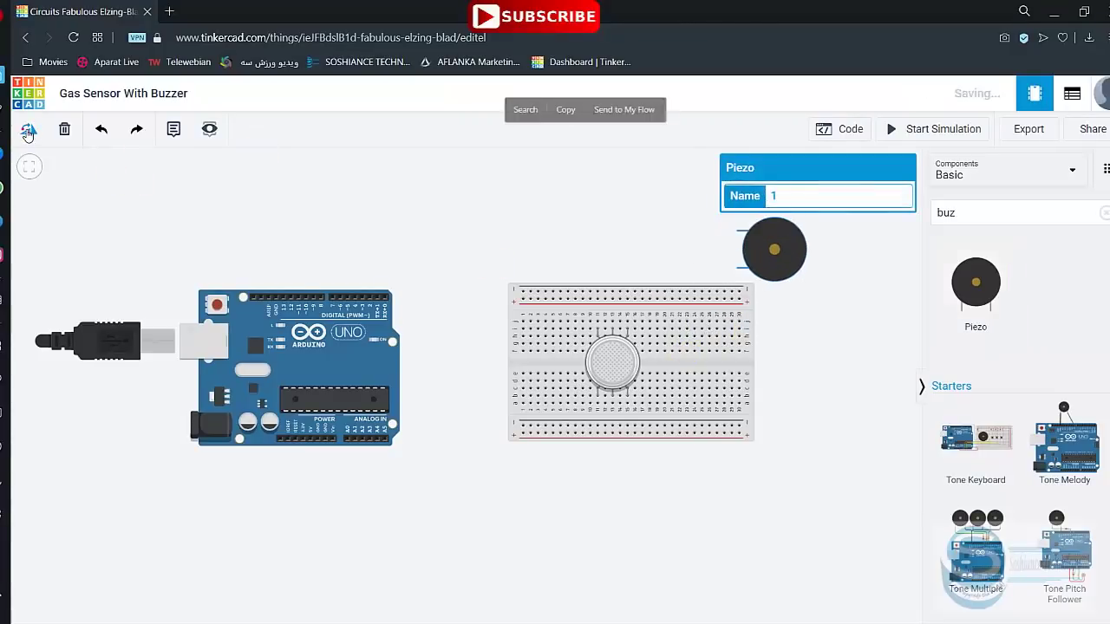
{"action": "left_click", "coordinate": [28, 131]}
{"action": "left_click", "coordinate": [27, 130]}
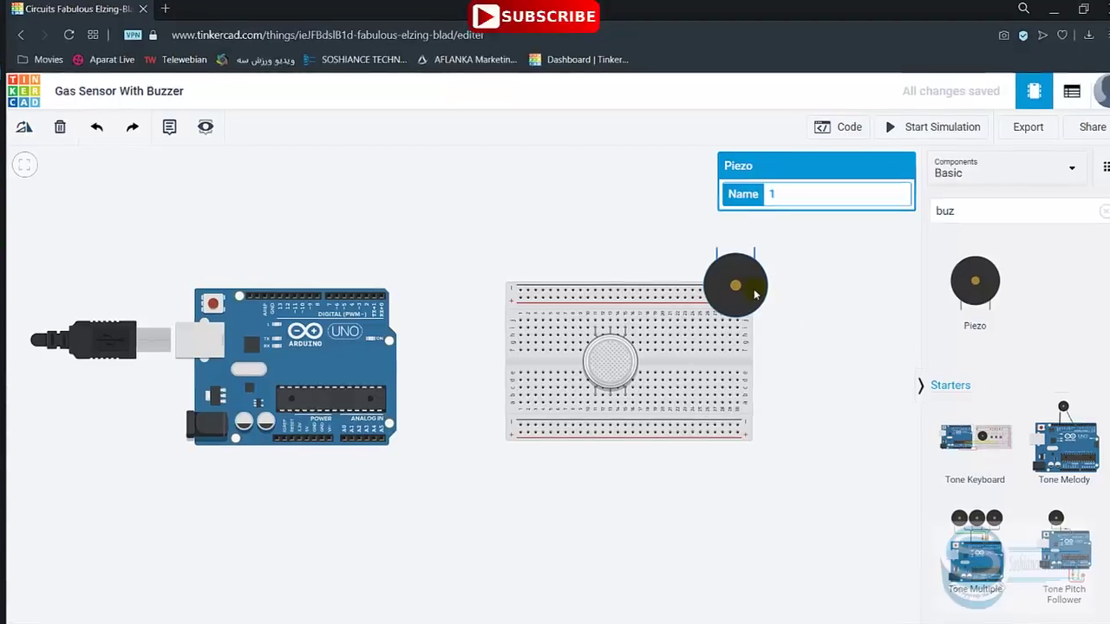
{"action": "left_click_drag", "start_coordinate": [748, 299], "coordinate": [690, 369]}
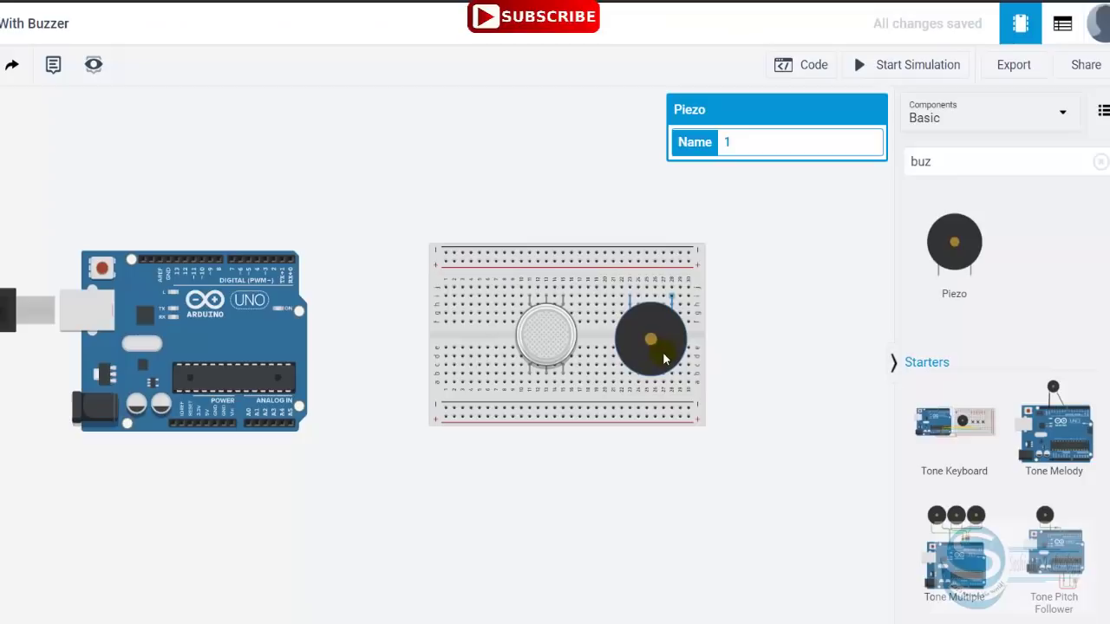
{"action": "left_click_drag", "start_coordinate": [663, 365], "coordinate": [664, 366]}
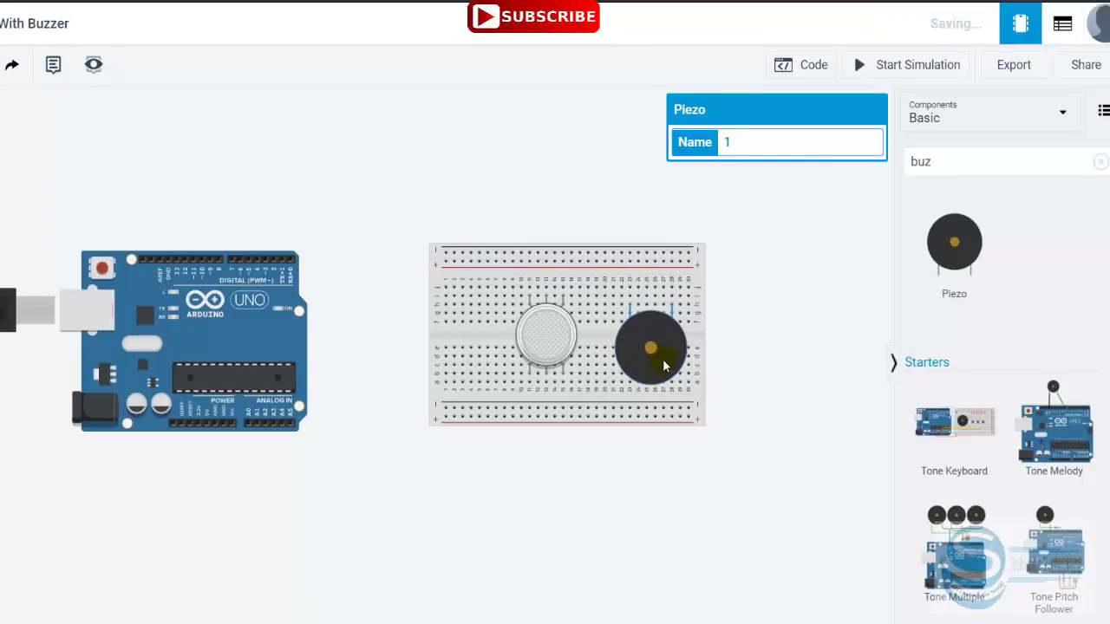
- Shift the gas sensor one column left on the breadboard and move the Arduino closer to the breadboard
{"action": "mouse_move", "coordinate": [540, 345]}
{"action": "left_mouse_down"}
{"action": "mouse_move", "coordinate": [512, 341]}
{"action": "mouse_move", "coordinate": [535, 350]}
{"action": "left_mouse_up"}
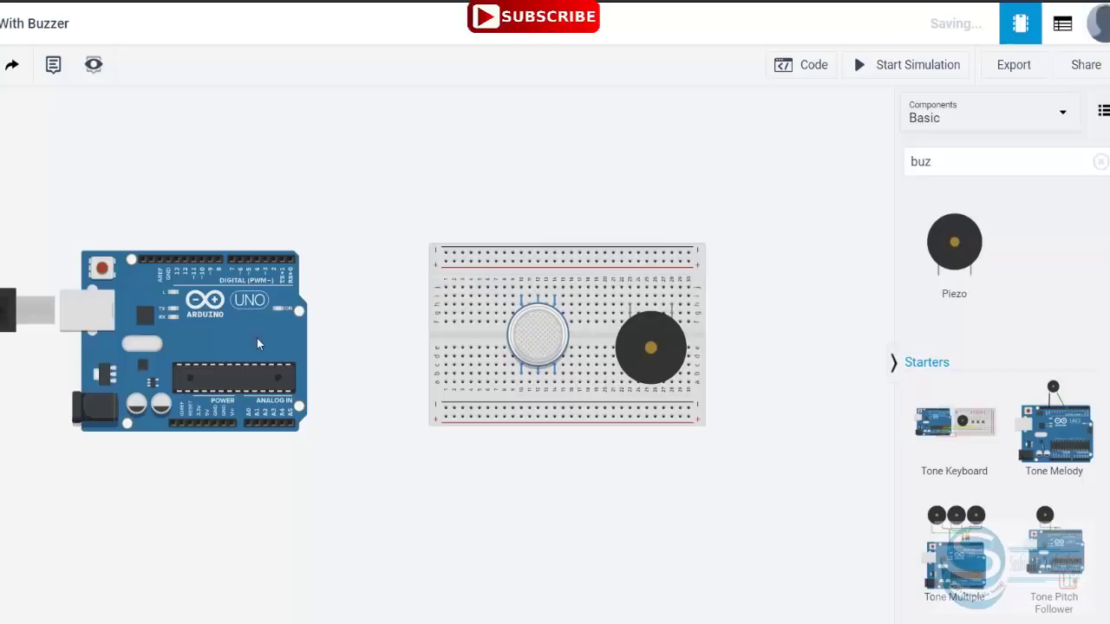
{"action": "left_click_drag", "start_coordinate": [257, 344], "coordinate": [292, 346]}
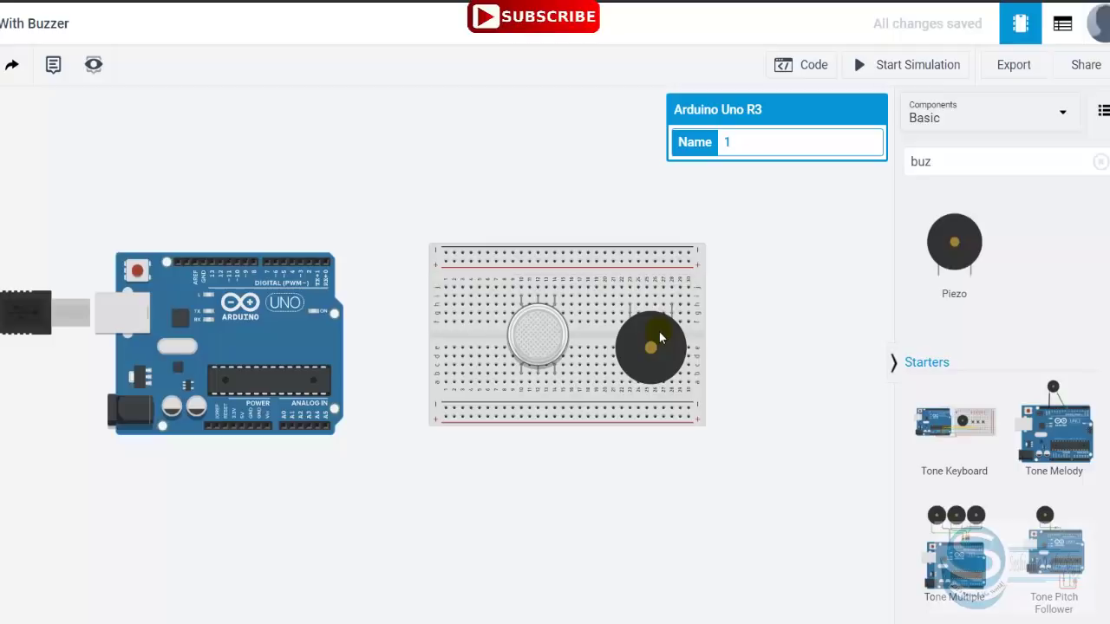
{"action": "left_click", "coordinate": [248, 454]}
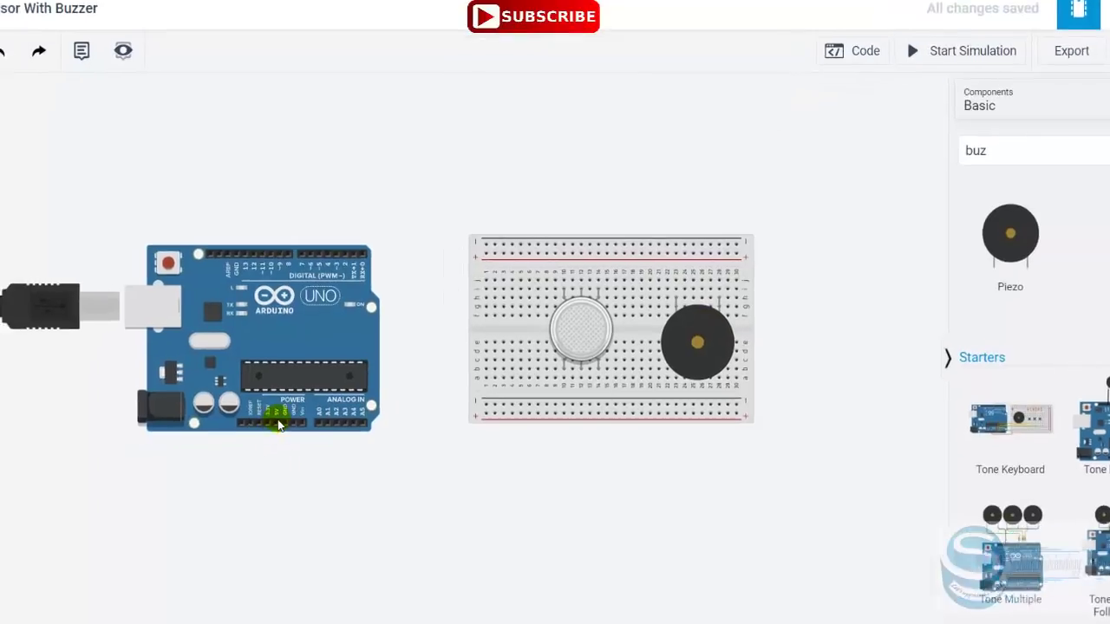
- Connect the Arduino's 5V pin to the breadboard's lower positive rail with a red wire routed below the boards
{"action": "left_click", "coordinate": [278, 423]}
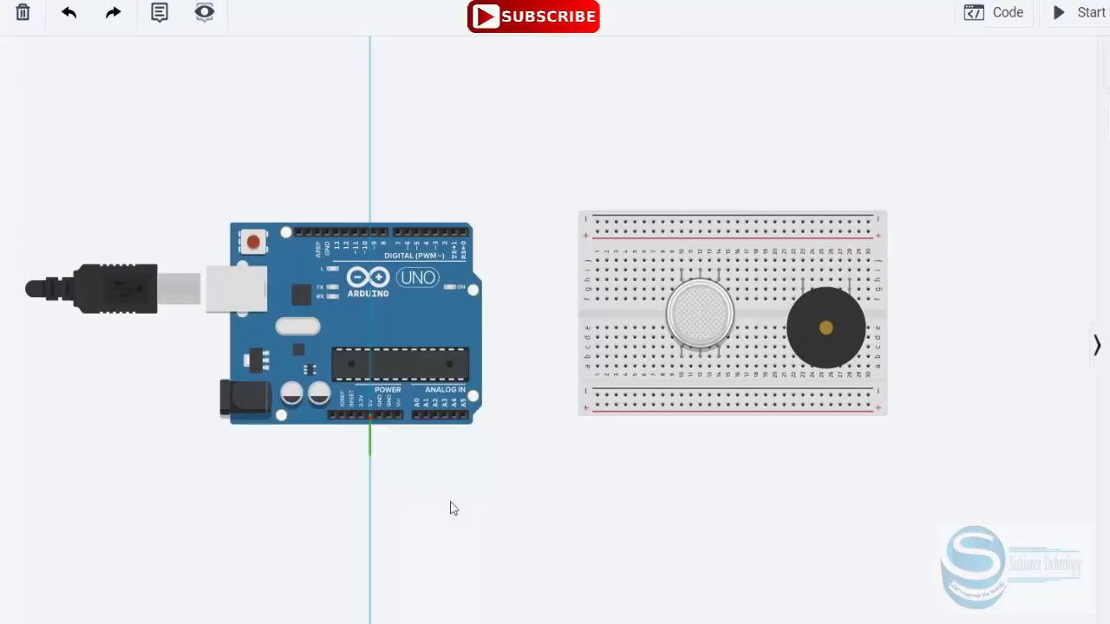
{"action": "left_click", "coordinate": [597, 406]}
{"action": "left_click", "coordinate": [922, 97]}
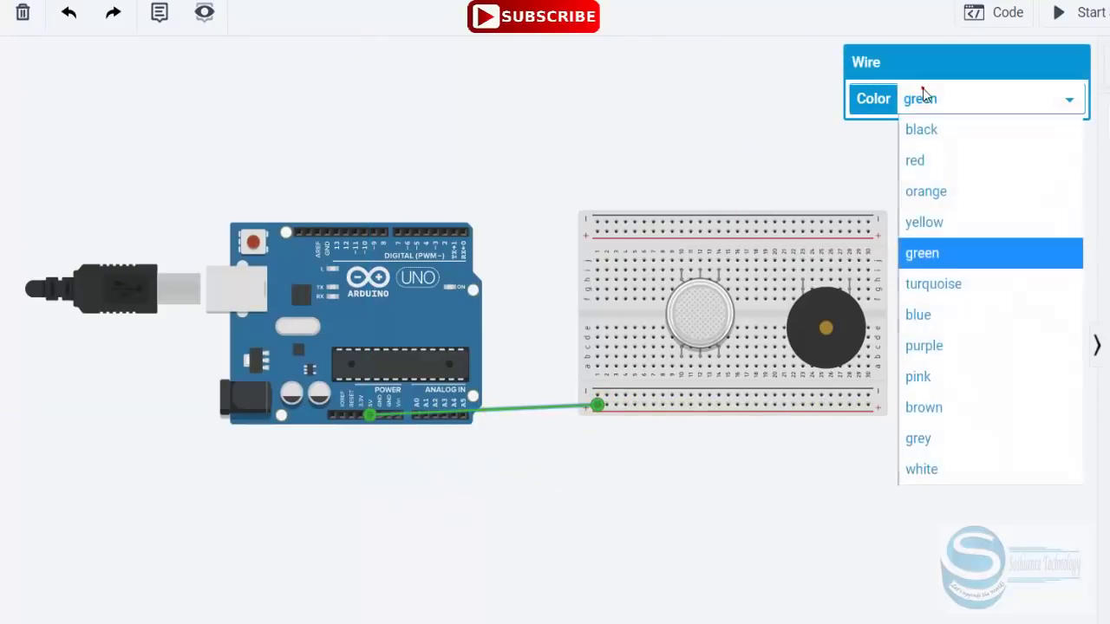
{"action": "left_click", "coordinate": [917, 161]}
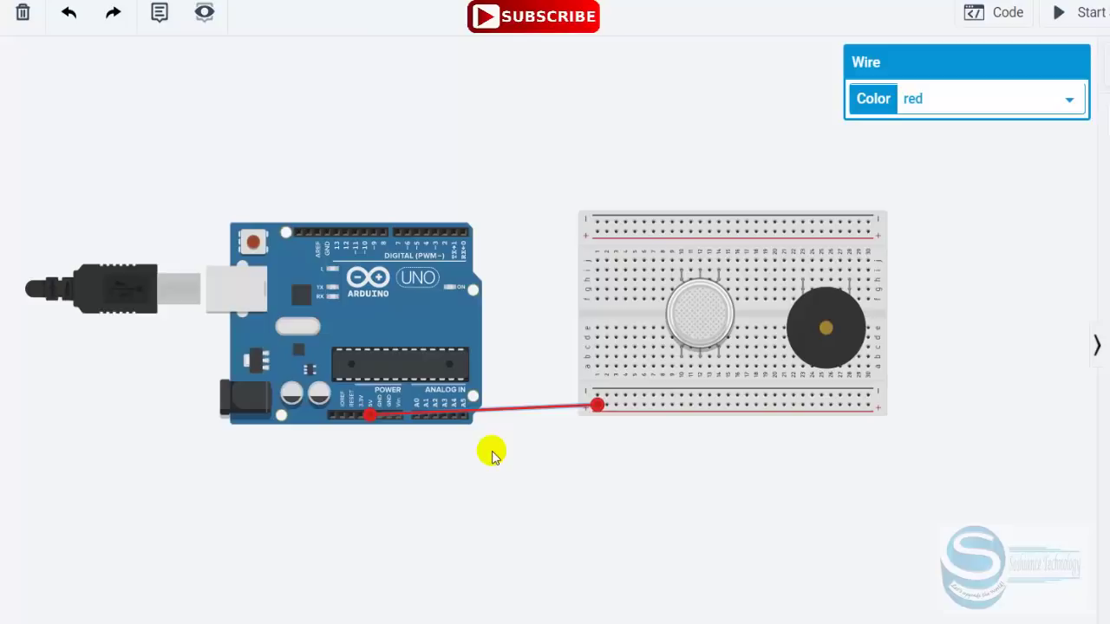
{"action": "left_click", "coordinate": [503, 405]}
{"action": "left_click", "coordinate": [512, 410]}
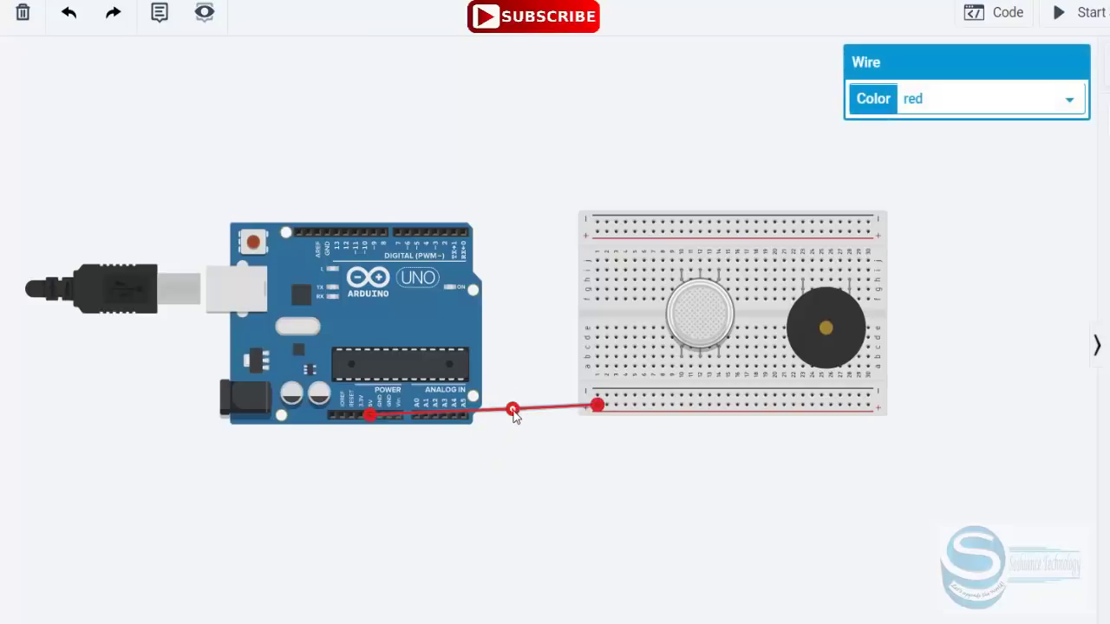
{"action": "left_click_drag", "start_coordinate": [513, 411], "coordinate": [597, 452]}
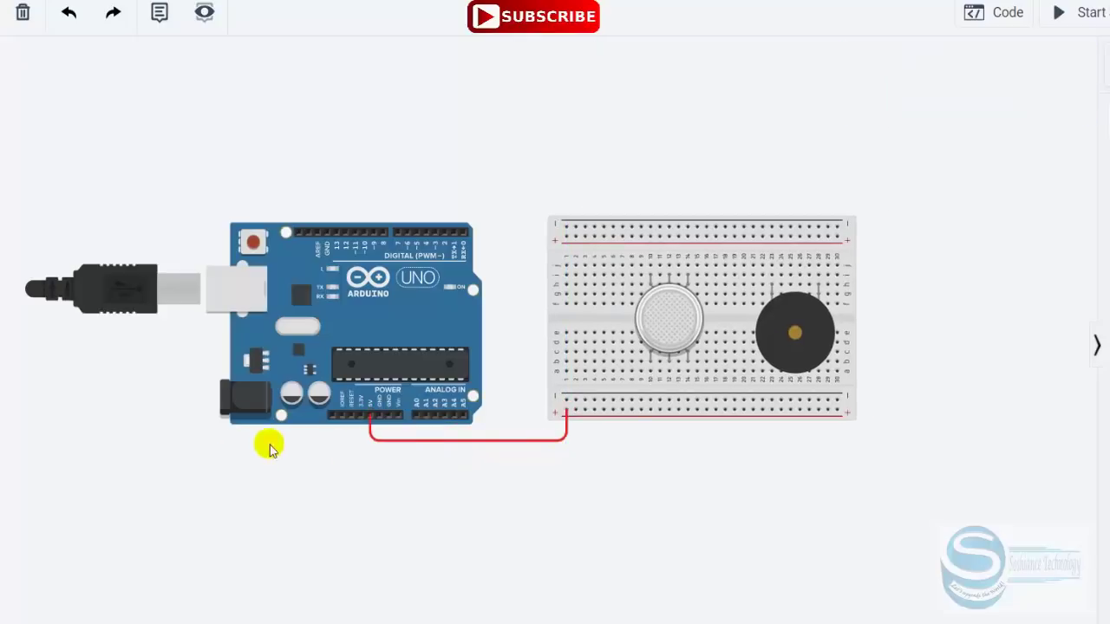
- Connect the Arduino's power-side GND pin to the breadboard's upper negative rail with a black wire routed below the Arduino and up between the boards
{"action": "left_click", "coordinate": [380, 418]}
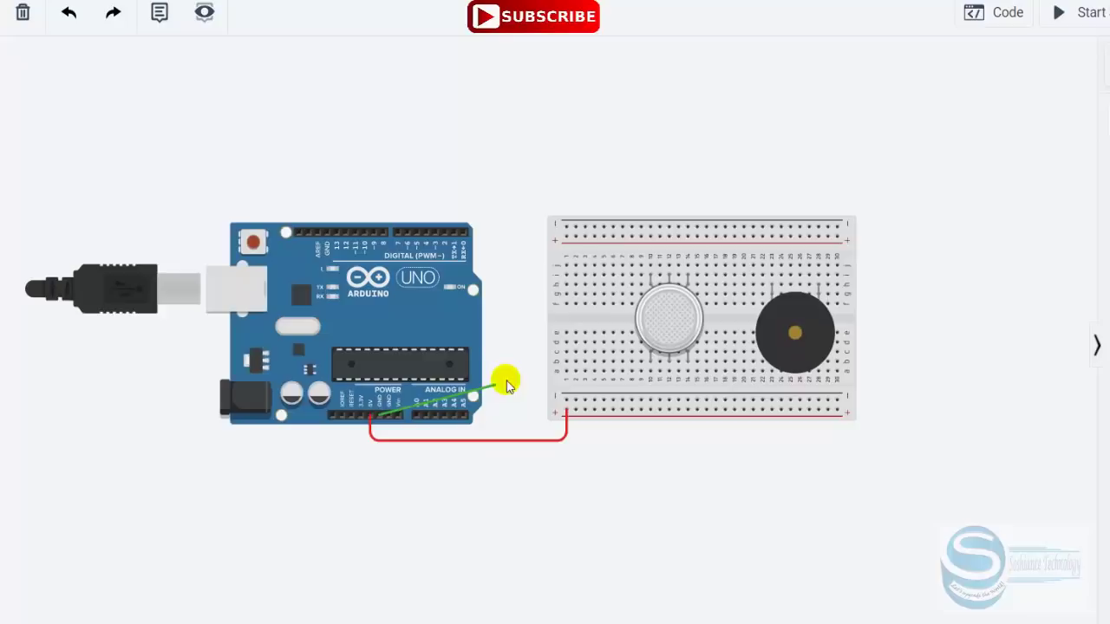
{"action": "left_click", "coordinate": [568, 397]}
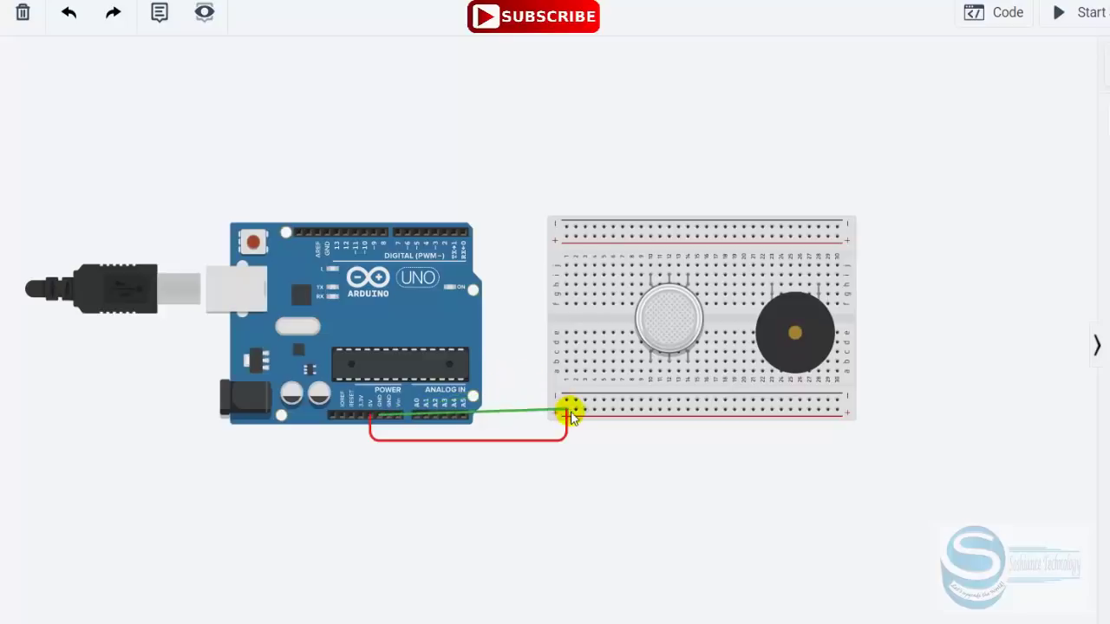
{"action": "left_click", "coordinate": [563, 227]}
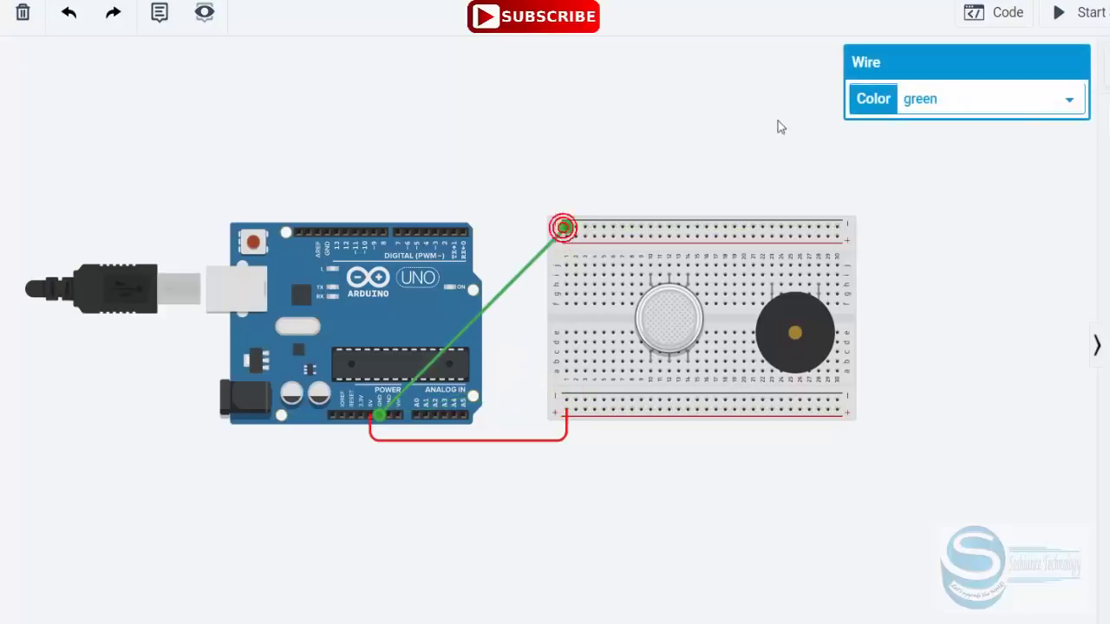
{"action": "left_click", "coordinate": [976, 98]}
{"action": "left_click", "coordinate": [956, 129]}
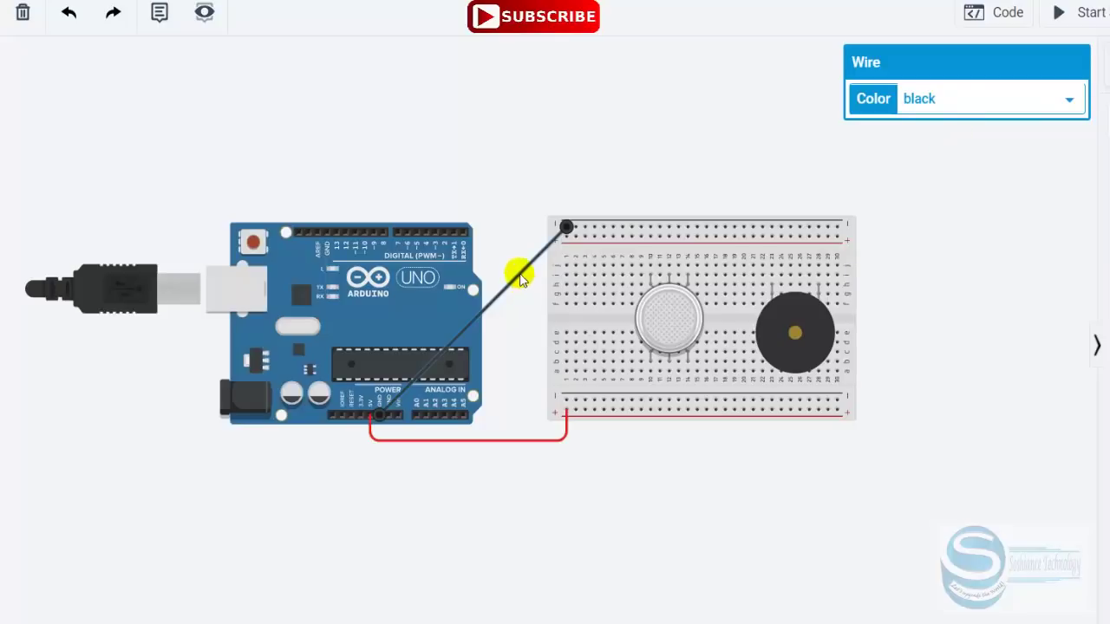
{"action": "left_click_drag", "start_coordinate": [520, 274], "coordinate": [532, 227]}
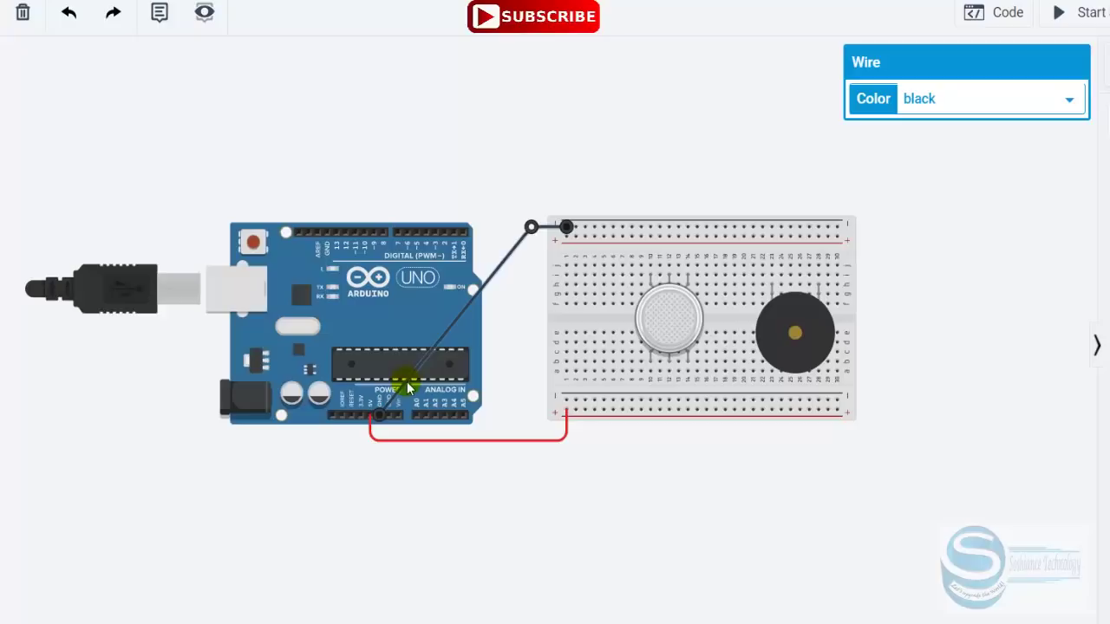
{"action": "left_click_drag", "start_coordinate": [405, 382], "coordinate": [379, 433]}
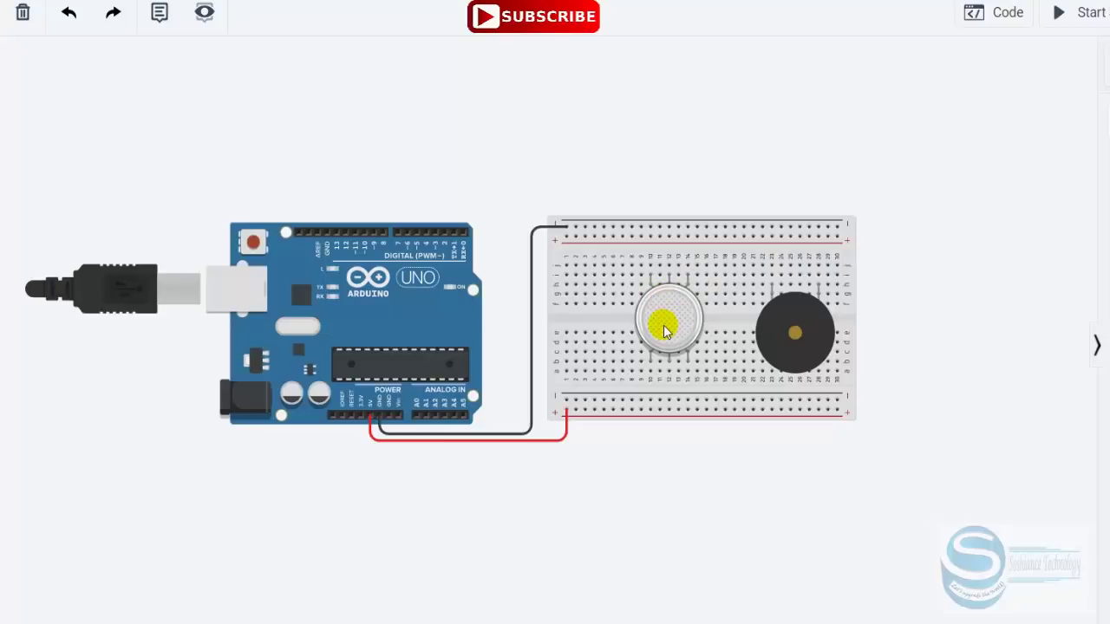
- Connect the gas sensor's upper pin in column 14 to Arduino pin A0 with a green wire routed around and above the breadboard
{"action": "left_click", "coordinate": [687, 266]}
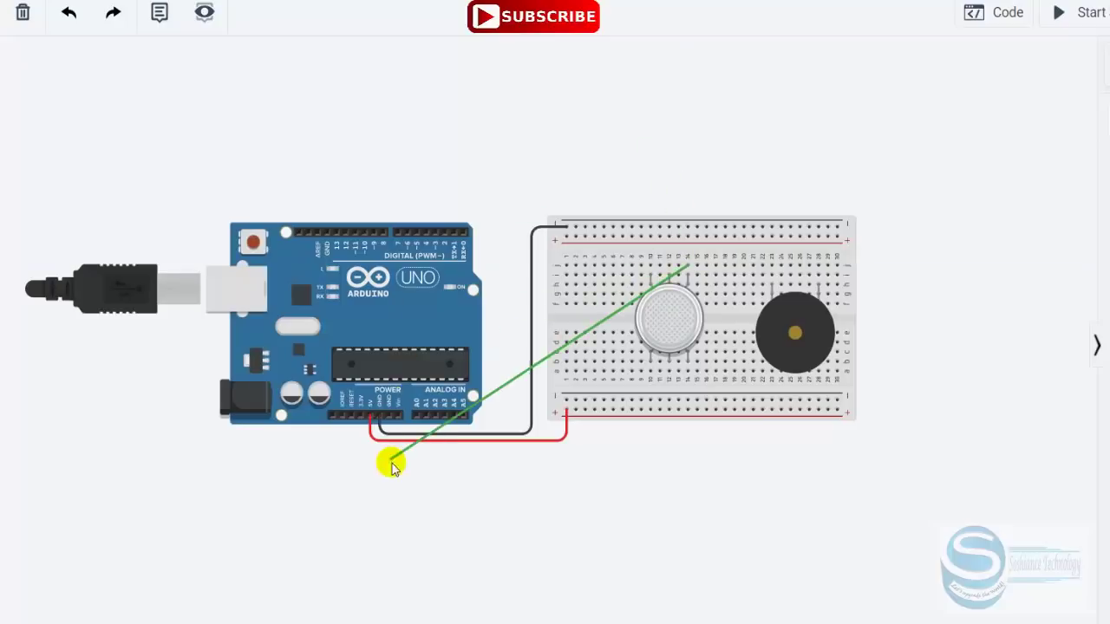
{"action": "left_click", "coordinate": [415, 417]}
{"action": "left_click", "coordinate": [811, 225]}
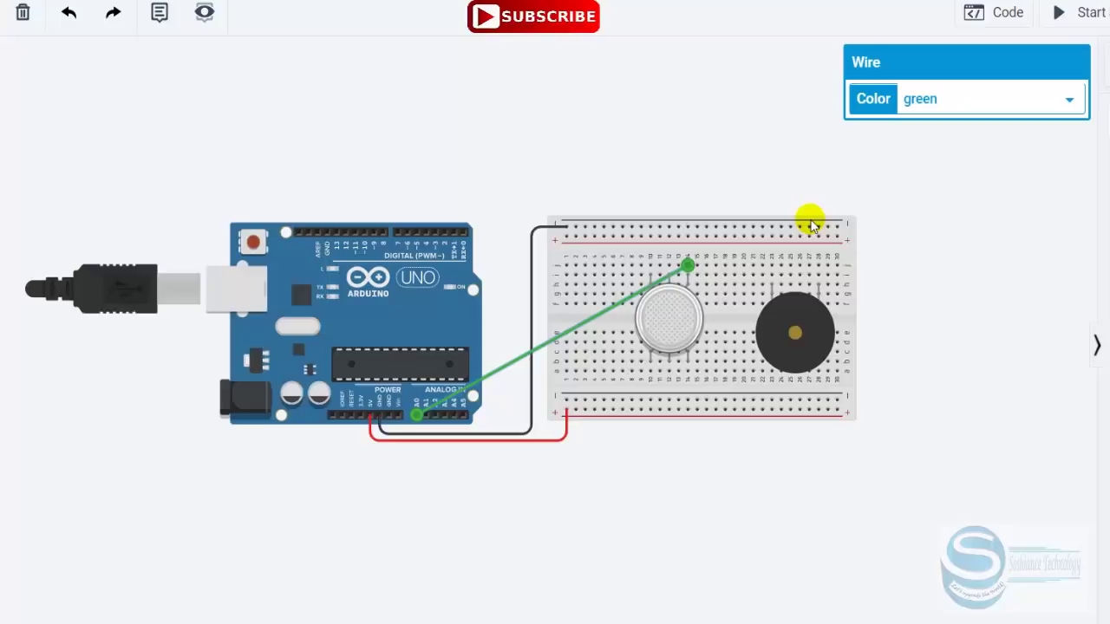
{"action": "left_click", "coordinate": [596, 315]}
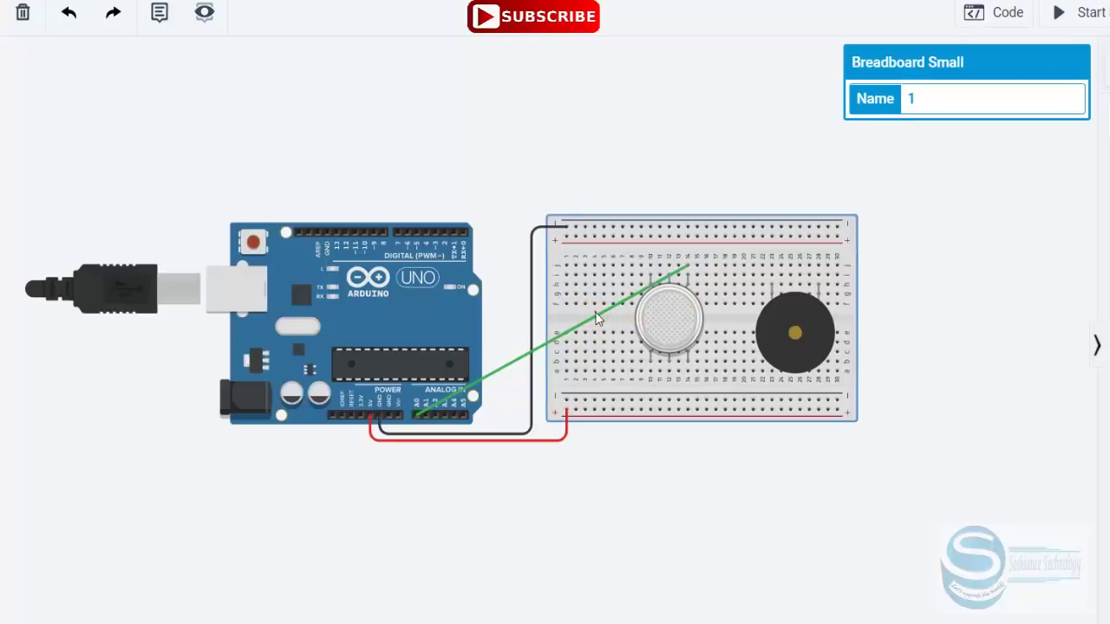
{"action": "left_click", "coordinate": [599, 314]}
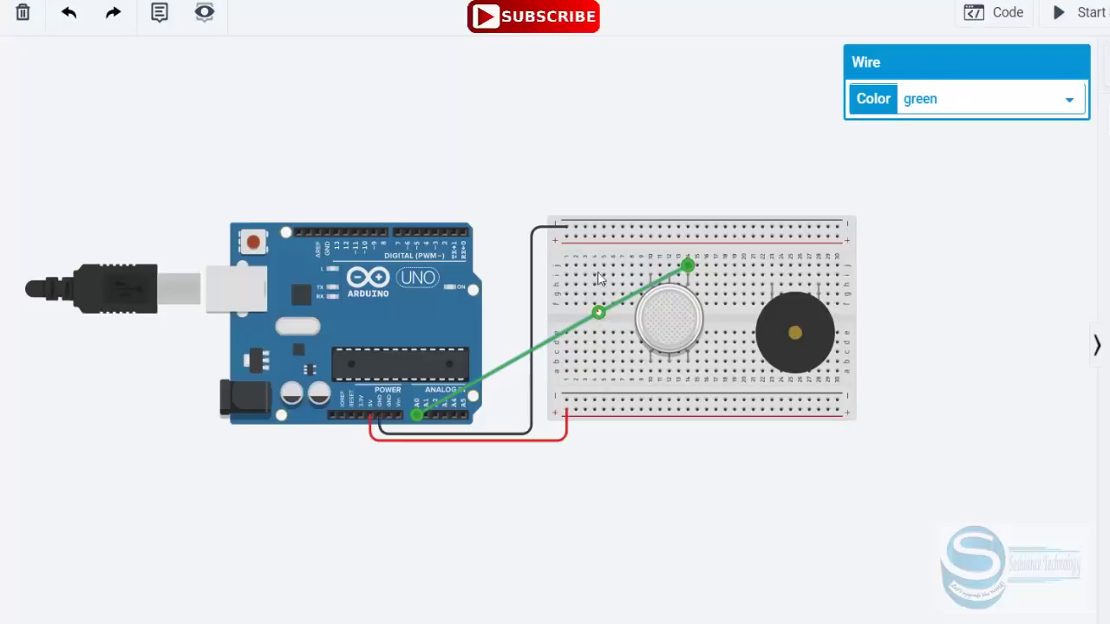
{"action": "left_click_drag", "start_coordinate": [599, 312], "coordinate": [686, 185]}
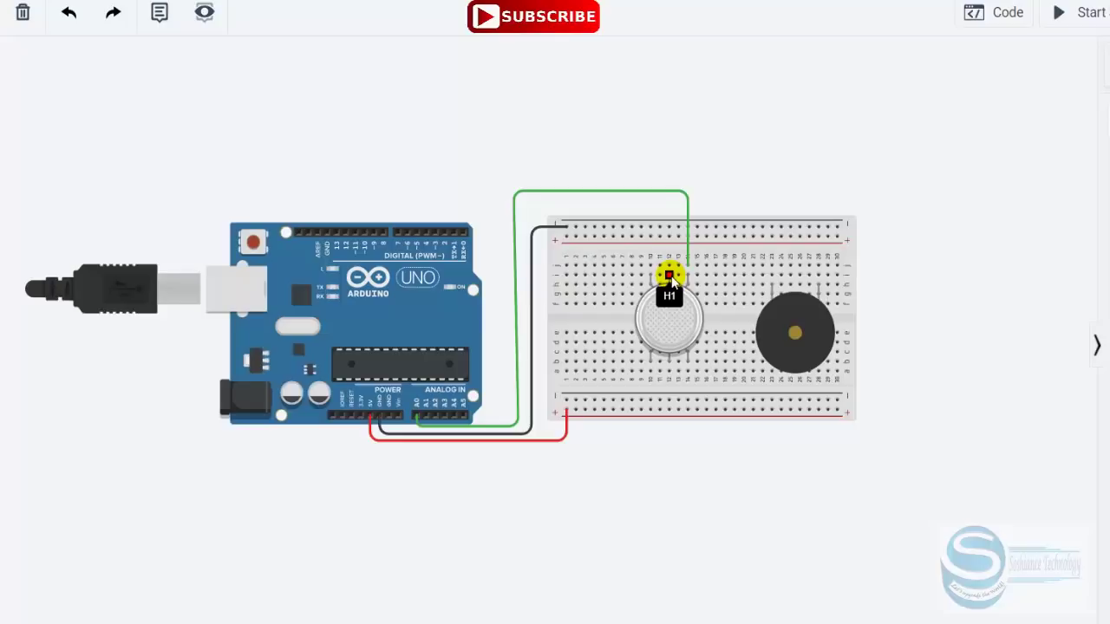
- Connect the gas sensor's H1 pin in column 12 to the breadboard's upper negative rail with a black wire
{"action": "left_click", "coordinate": [670, 276]}
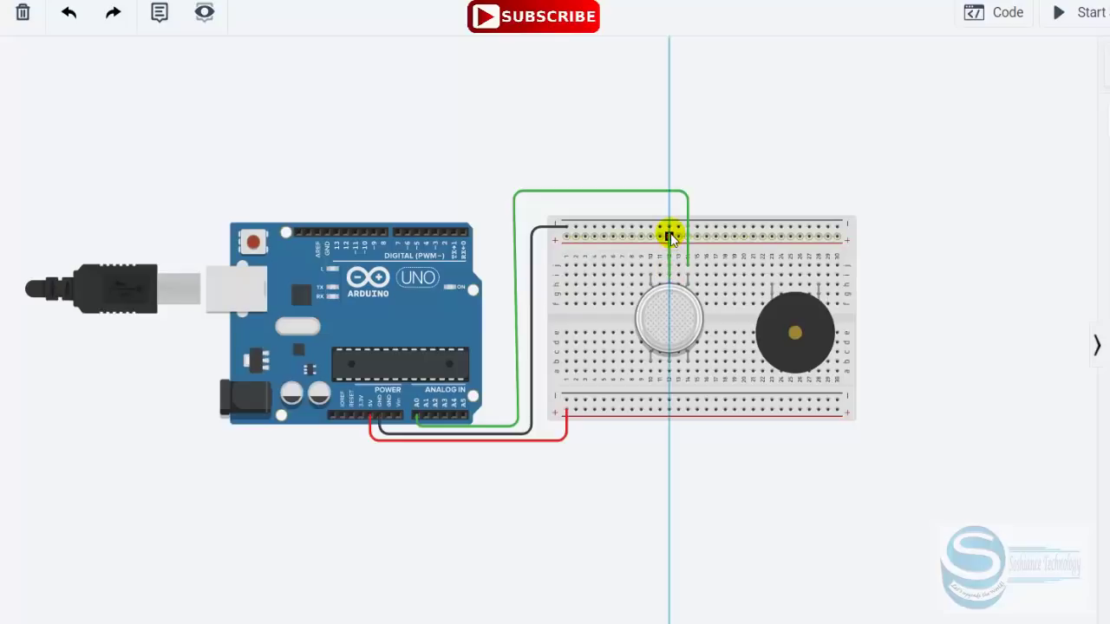
{"action": "left_click", "coordinate": [670, 229]}
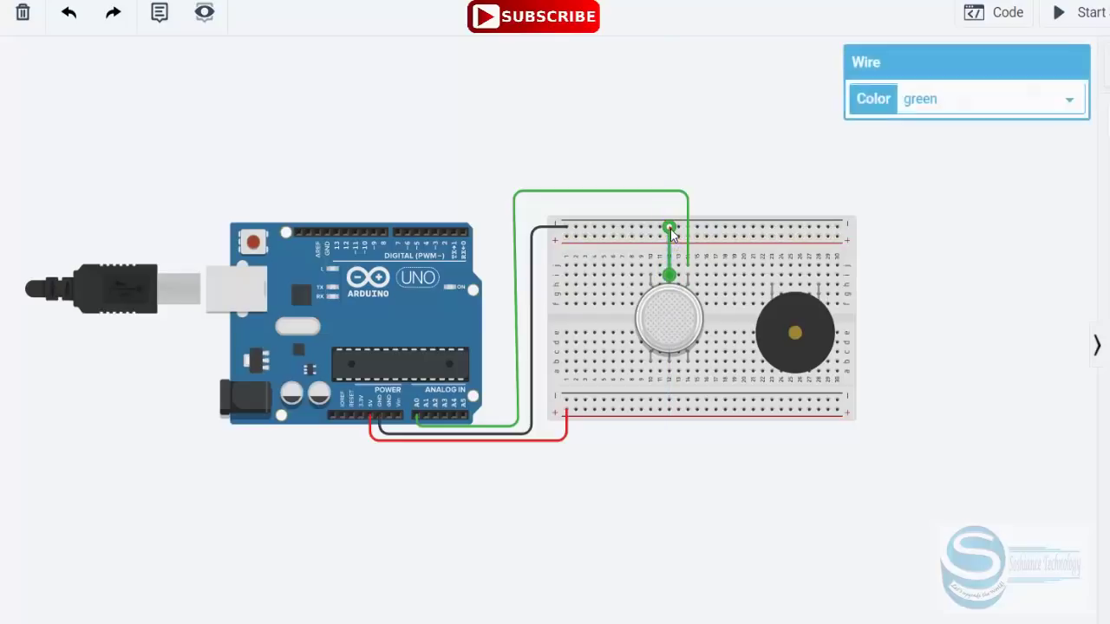
{"action": "left_click", "coordinate": [937, 97]}
{"action": "left_click", "coordinate": [937, 130]}
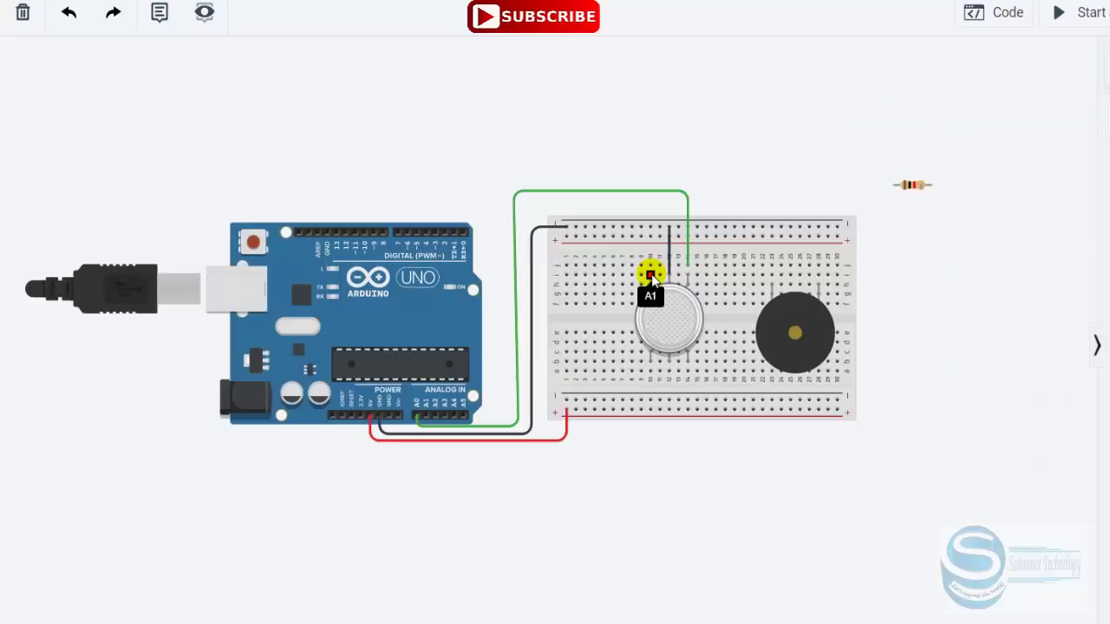
- Place the resistor horizontally on the breadboard in row i, from column 6 to the gas sensor's A1 pin in column 10
{"action": "left_click", "coordinate": [649, 268]}
{"action": "key", "text": "Delete"}
{"action": "left_click_drag", "start_coordinate": [929, 188], "coordinate": [632, 285]}
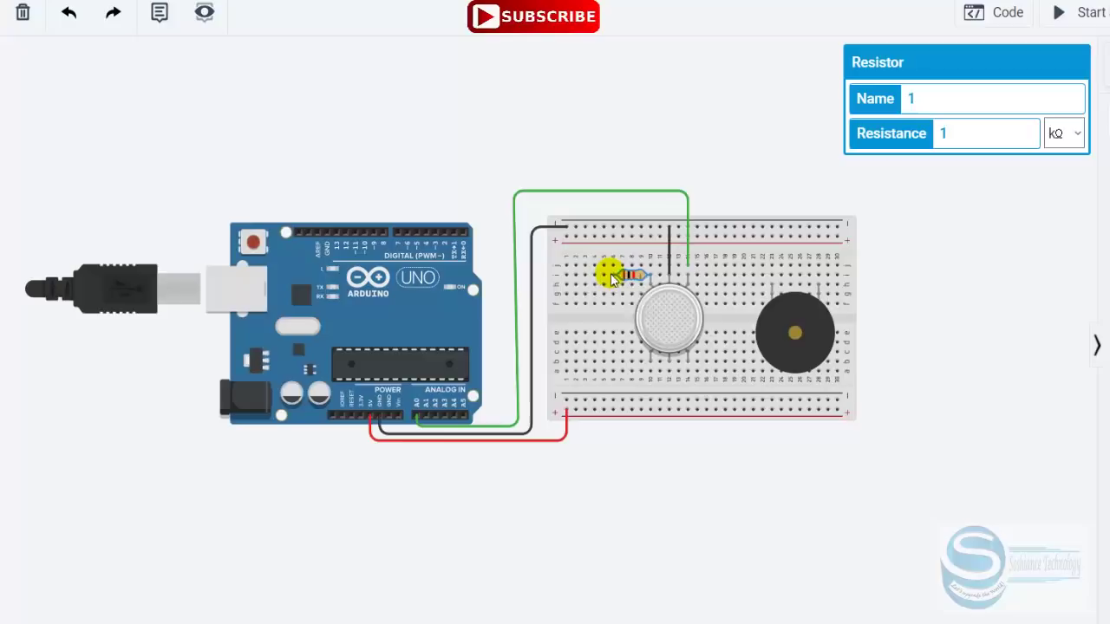
- Connect the resistor's free end in column 6 to the breadboard's upper negative rail with a black wire
{"action": "left_click", "coordinate": [612, 276]}
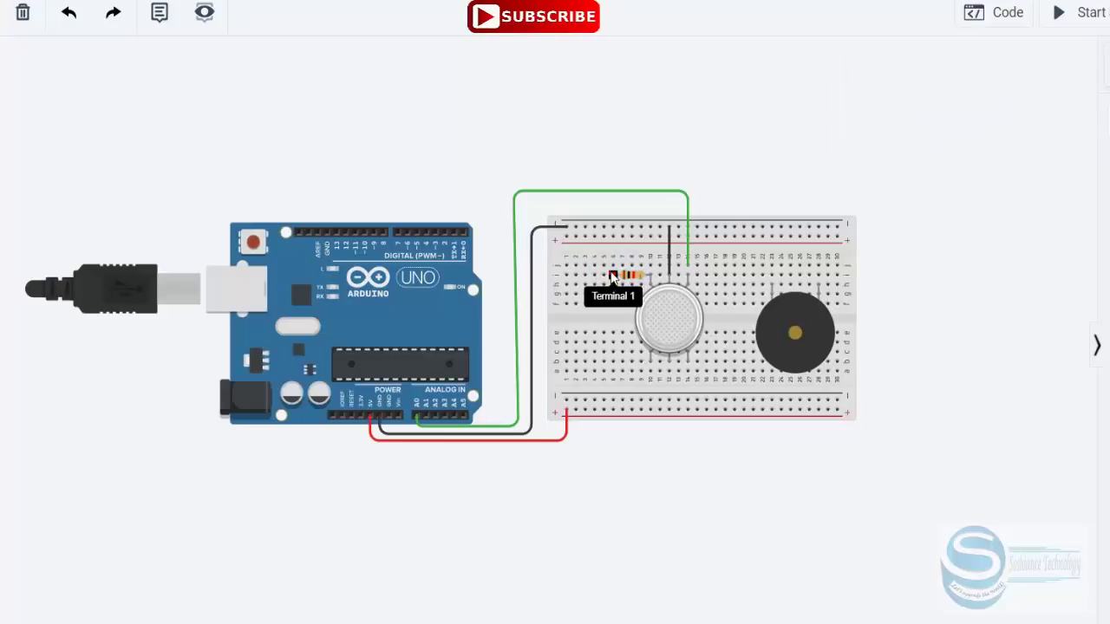
{"action": "left_click", "coordinate": [614, 227]}
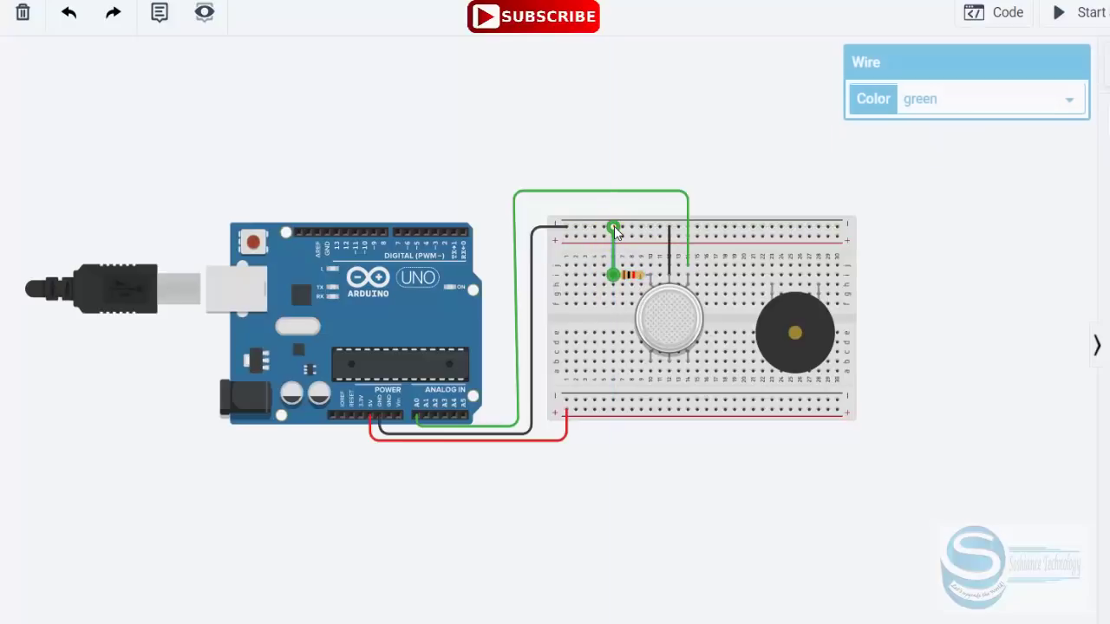
{"action": "left_click", "coordinate": [961, 102]}
{"action": "left_click", "coordinate": [959, 131]}
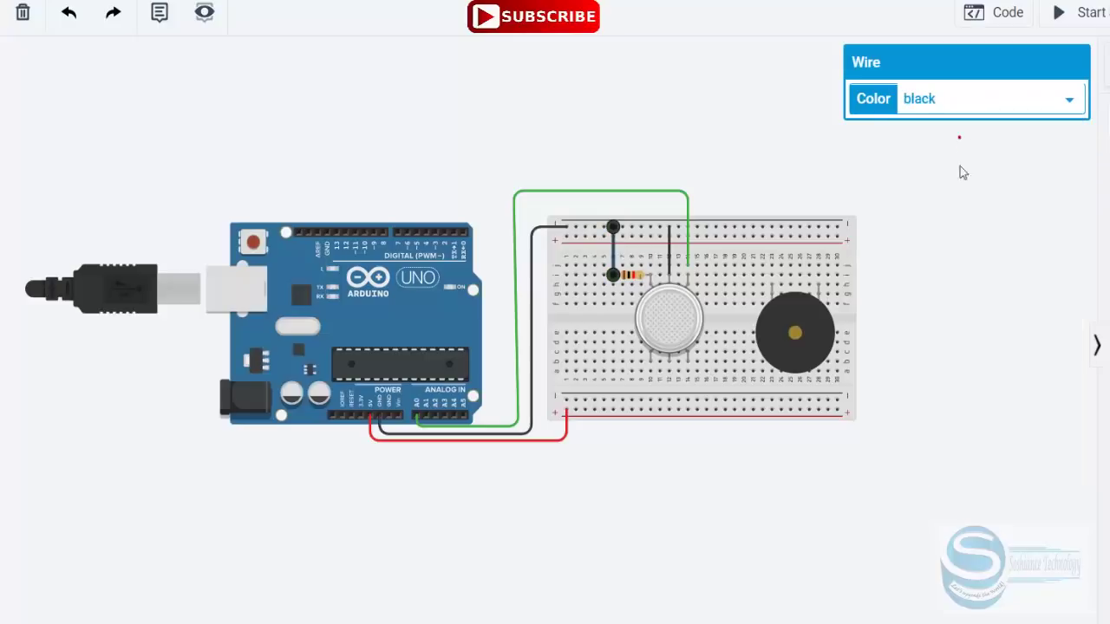
{"action": "left_click", "coordinate": [968, 371]}
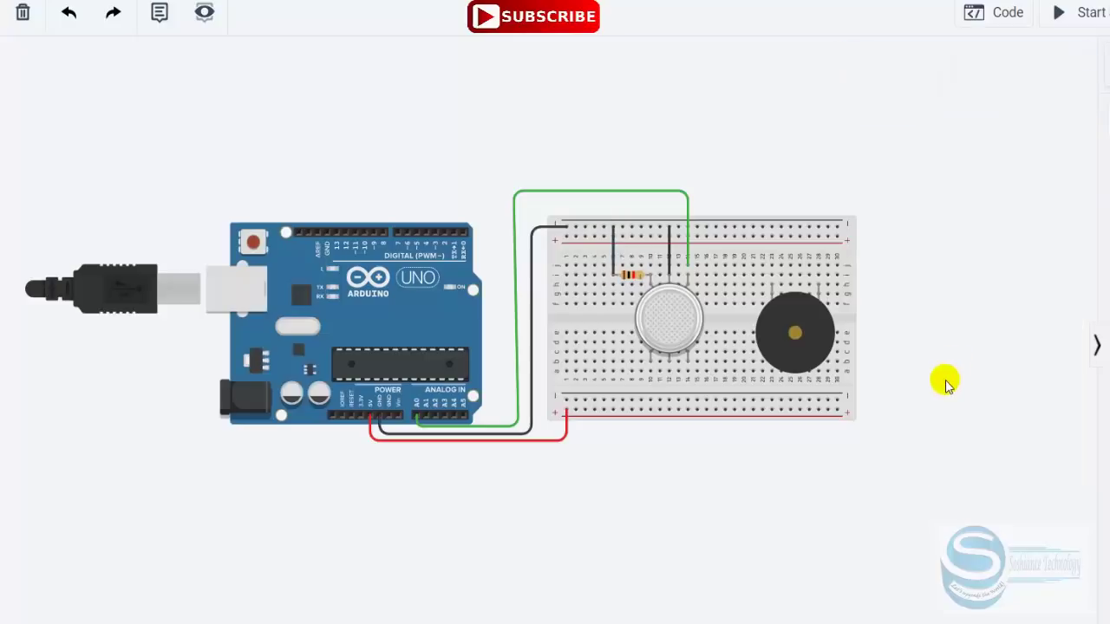
- Connect the gas sensor's lower pins in columns 14 and 12 to the lower positive rail with red wires
{"action": "left_click", "coordinate": [688, 373]}
{"action": "left_click", "coordinate": [688, 409]}
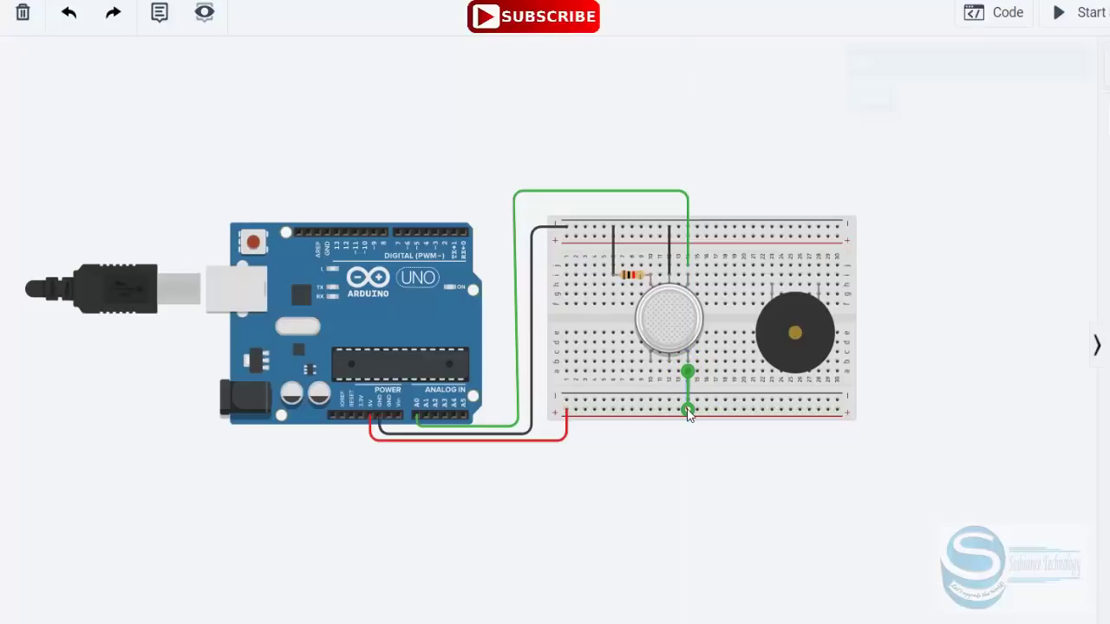
{"action": "left_click", "coordinate": [969, 101]}
{"action": "left_click", "coordinate": [928, 162]}
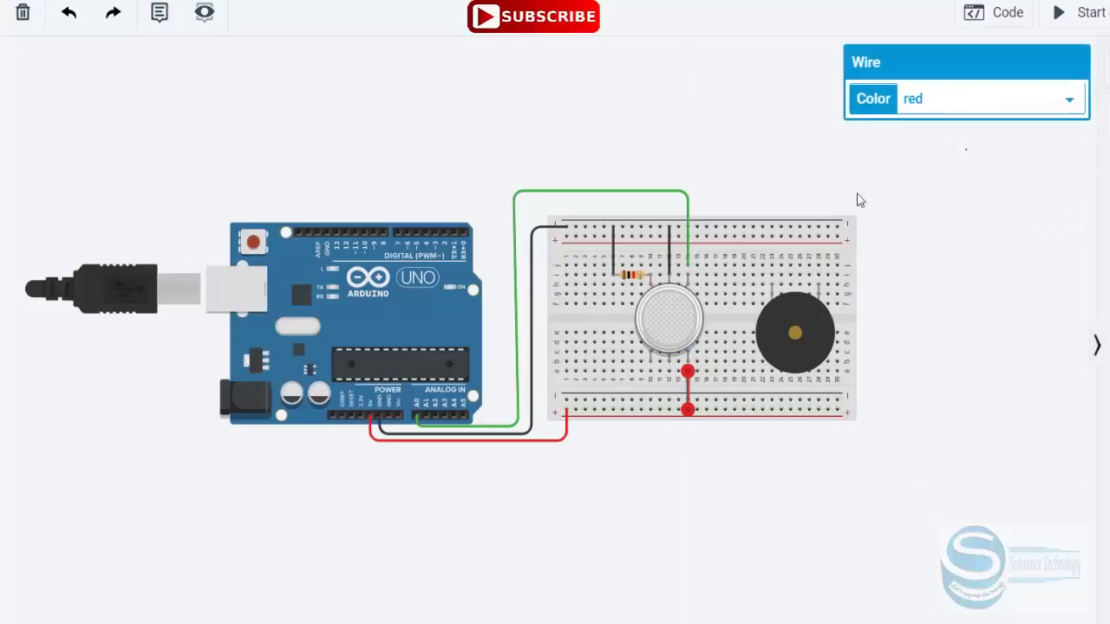
{"action": "left_click", "coordinate": [669, 371]}
{"action": "left_click", "coordinate": [669, 409]}
{"action": "left_click", "coordinate": [919, 103]}
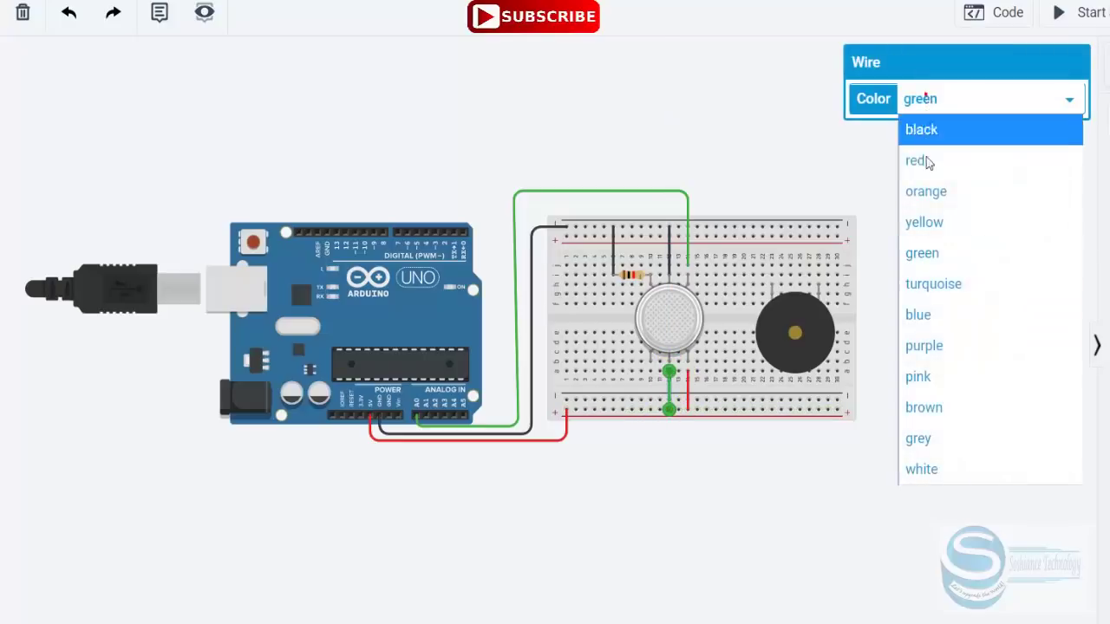
{"action": "left_click", "coordinate": [921, 162]}
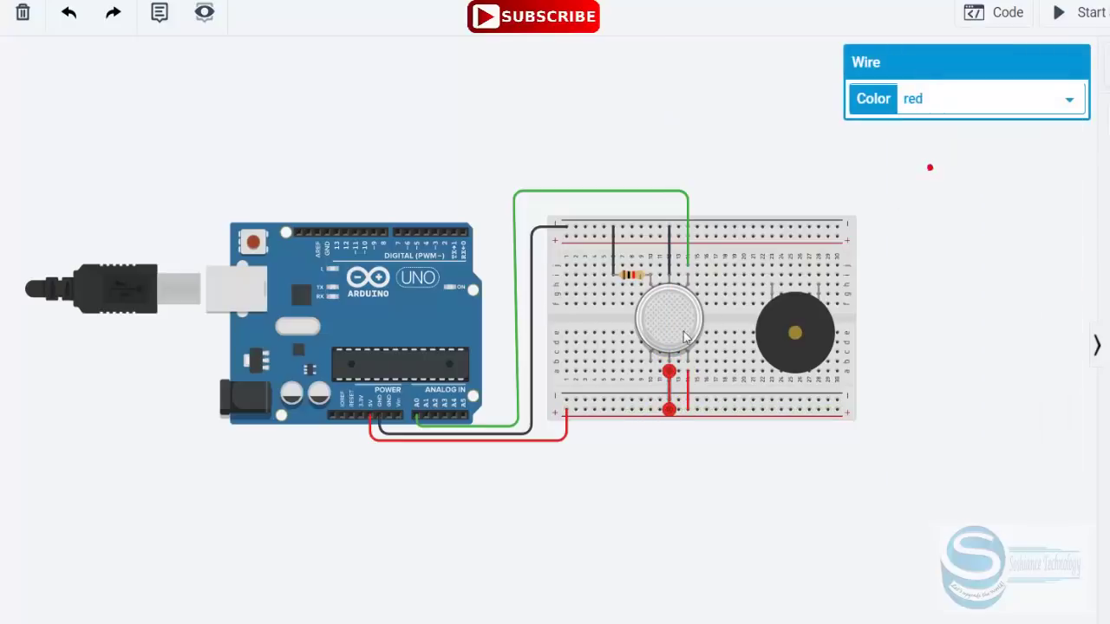
- Connect the gas sensor's lower pin in column 10 to the lower positive rail with a red wire
{"action": "left_click", "coordinate": [649, 371]}
{"action": "left_click", "coordinate": [649, 408]}
{"action": "left_click", "coordinate": [935, 108]}
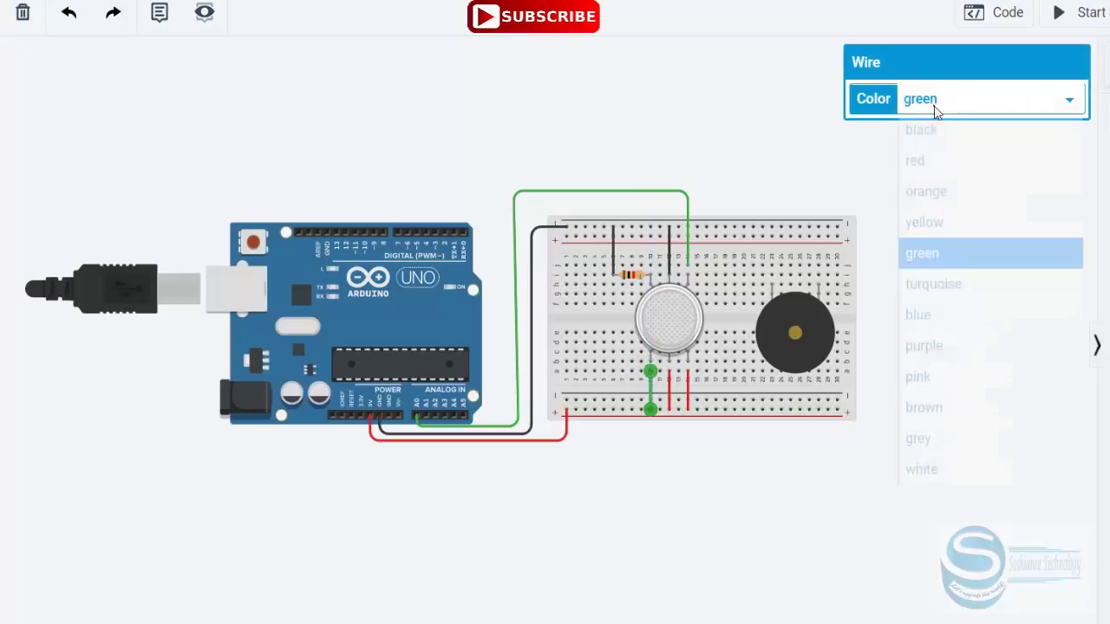
{"action": "left_click", "coordinate": [937, 161]}
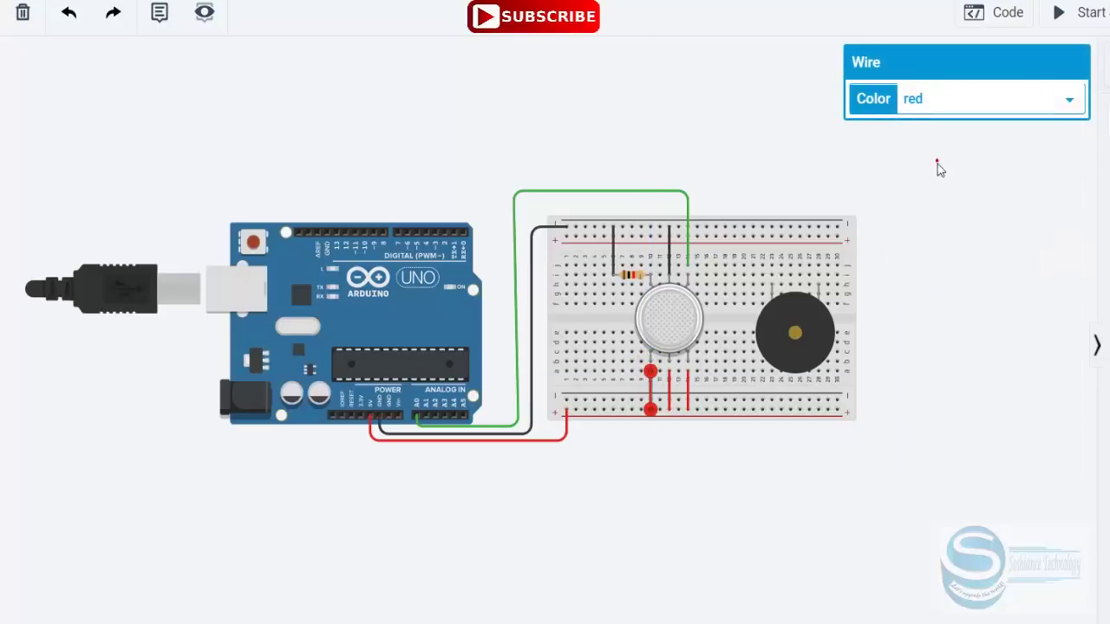
{"action": "left_click", "coordinate": [892, 440]}
{"action": "left_click", "coordinate": [909, 424]}
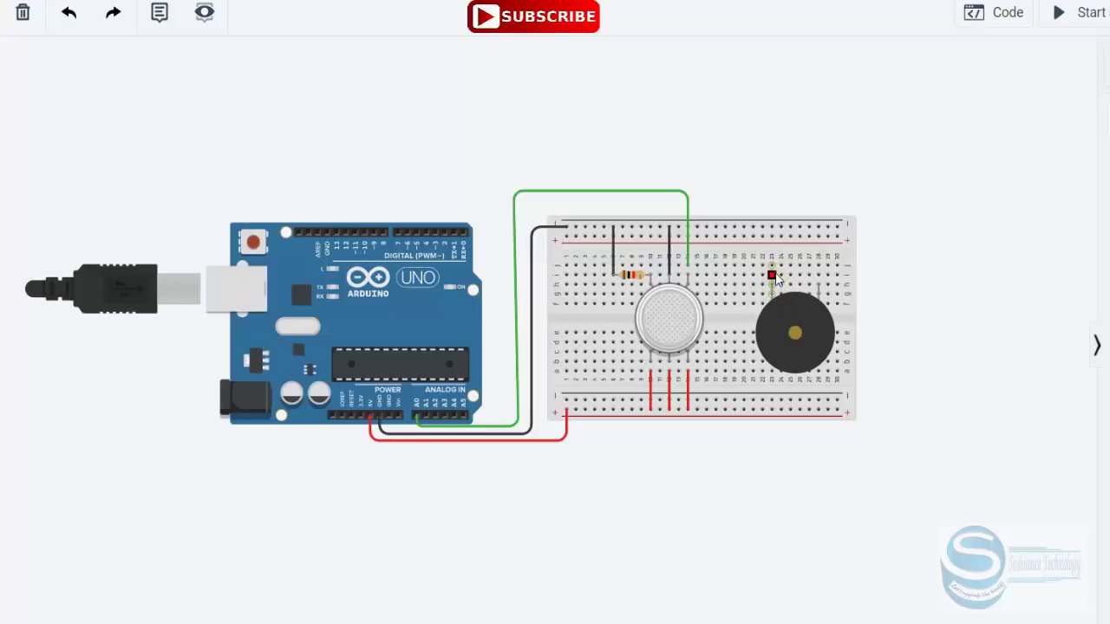
- Connect the piezo's pin in column 23 to the Arduino's digital-side GND with a black wire routed above both boards
{"action": "mouse_move", "coordinate": [775, 262]}
{"action": "left_mouse_down"}
{"action": "mouse_move", "coordinate": [776, 160]}
{"action": "mouse_move", "coordinate": [775, 174]}
{"action": "mouse_move", "coordinate": [309, 174]}
{"action": "mouse_move", "coordinate": [328, 178]}
{"action": "left_mouse_up"}
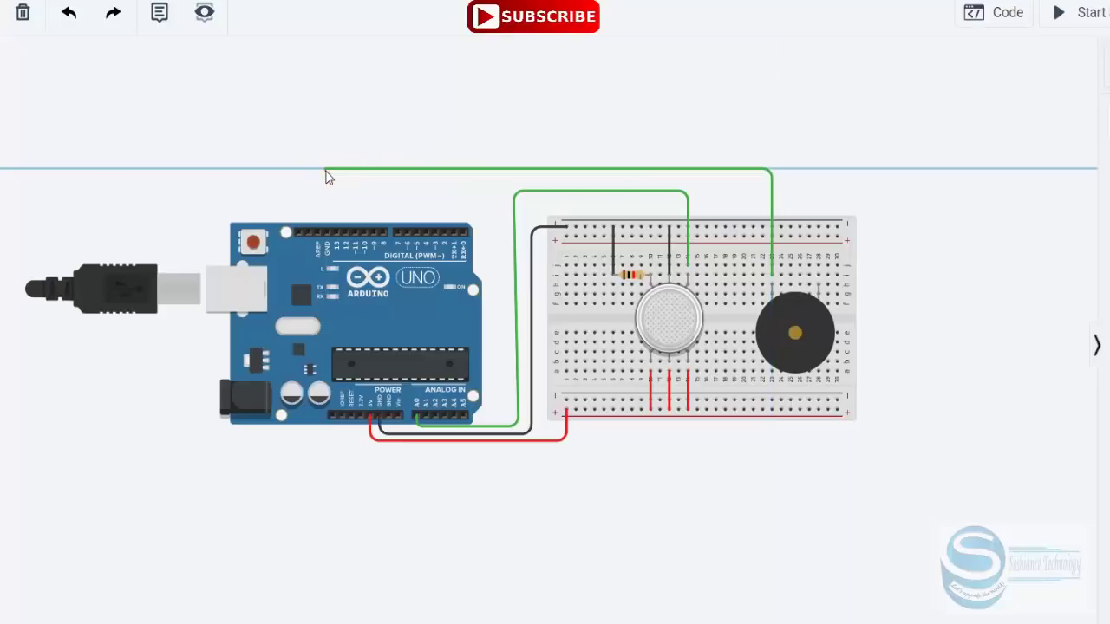
{"action": "left_click", "coordinate": [325, 171]}
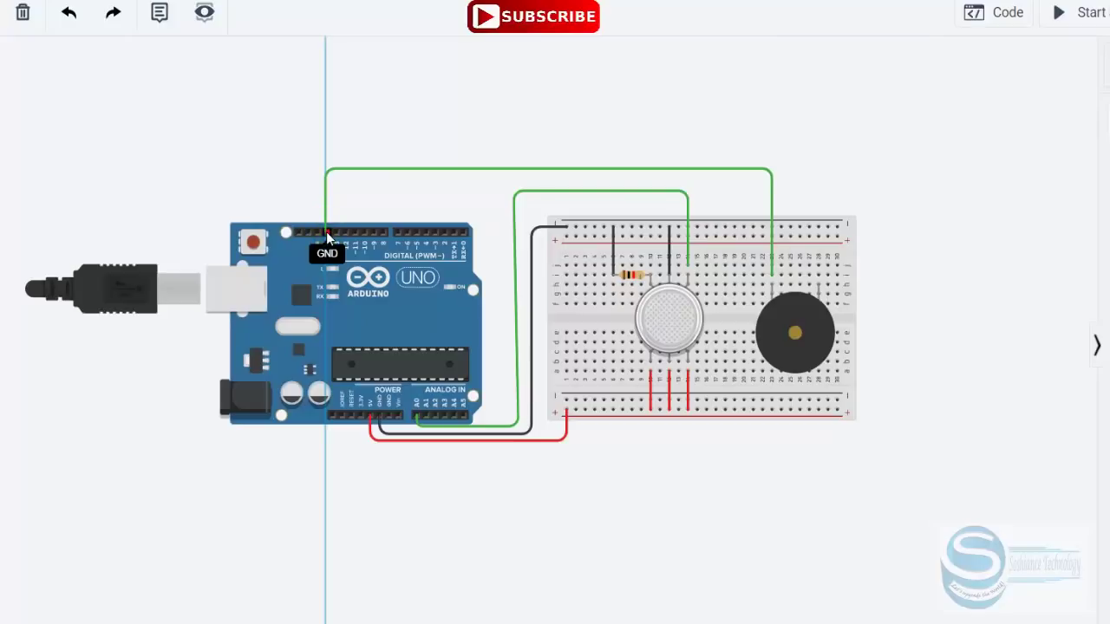
{"action": "left_click", "coordinate": [326, 232]}
{"action": "left_click_drag", "start_coordinate": [326, 168], "coordinate": [326, 168]}
{"action": "left_click", "coordinate": [984, 102]}
{"action": "left_click", "coordinate": [979, 153]}
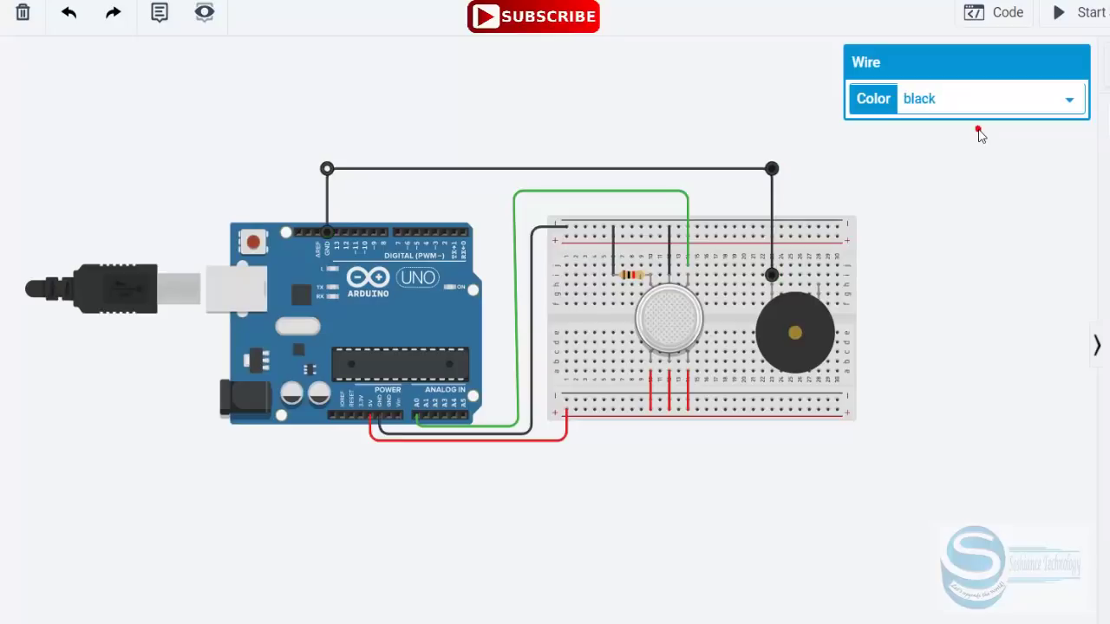
- Connect the piezo's pin in column 28 to Arduino digital pin 7 with a green wire routed above the black one
{"action": "left_click", "coordinate": [818, 286]}
{"action": "left_click", "coordinate": [818, 152]}
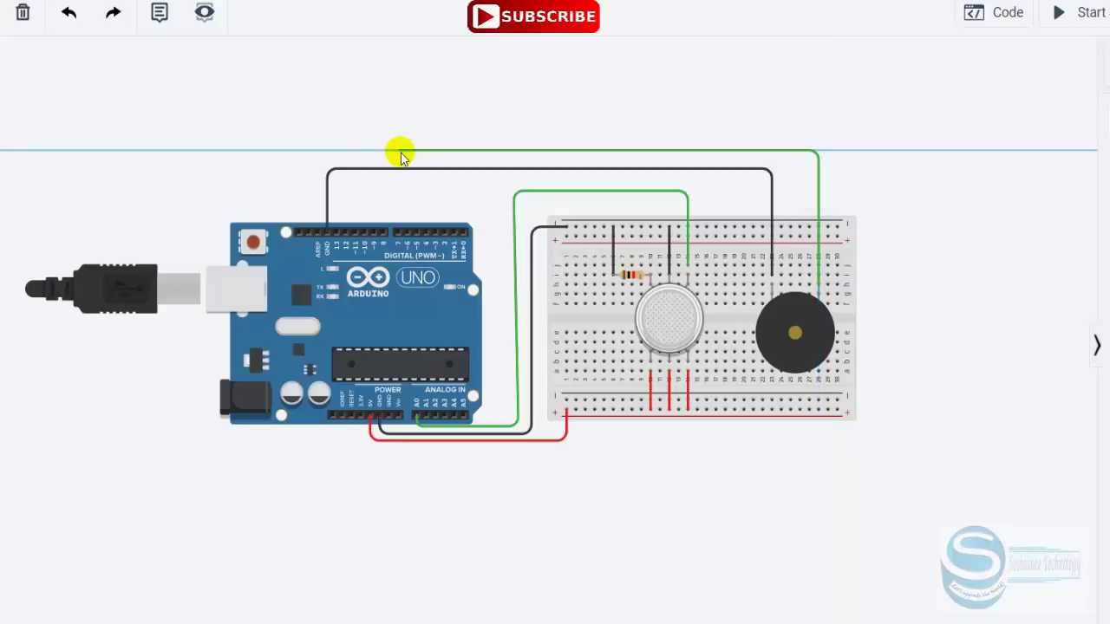
{"action": "left_click", "coordinate": [400, 153]}
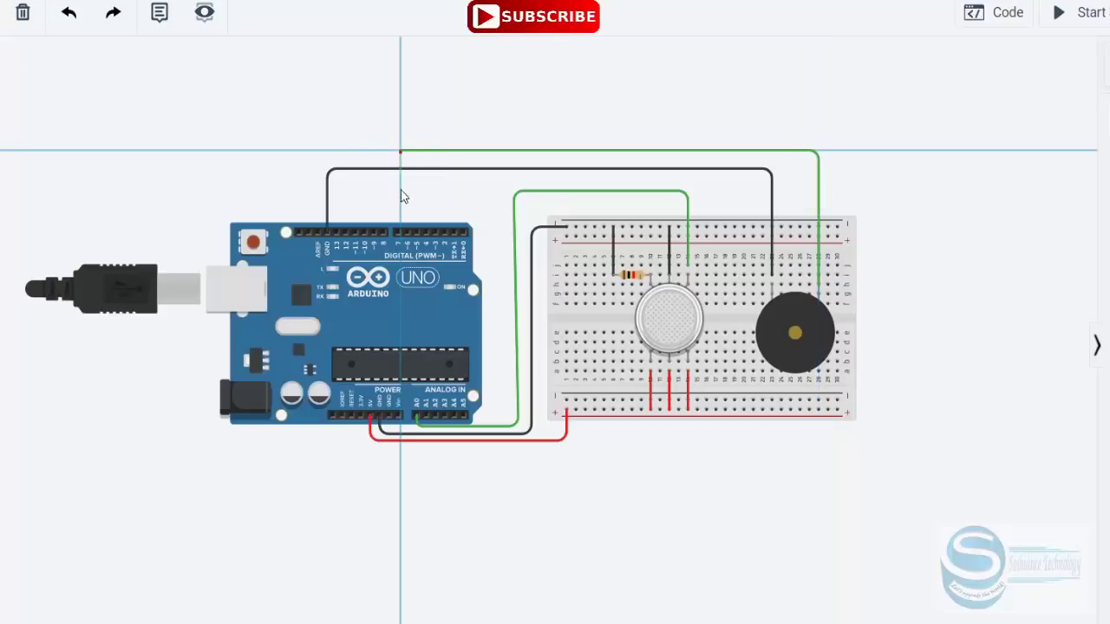
{"action": "left_click", "coordinate": [398, 236]}
{"action": "left_click_drag", "start_coordinate": [399, 151], "coordinate": [397, 150]}
{"action": "left_click", "coordinate": [886, 284]}
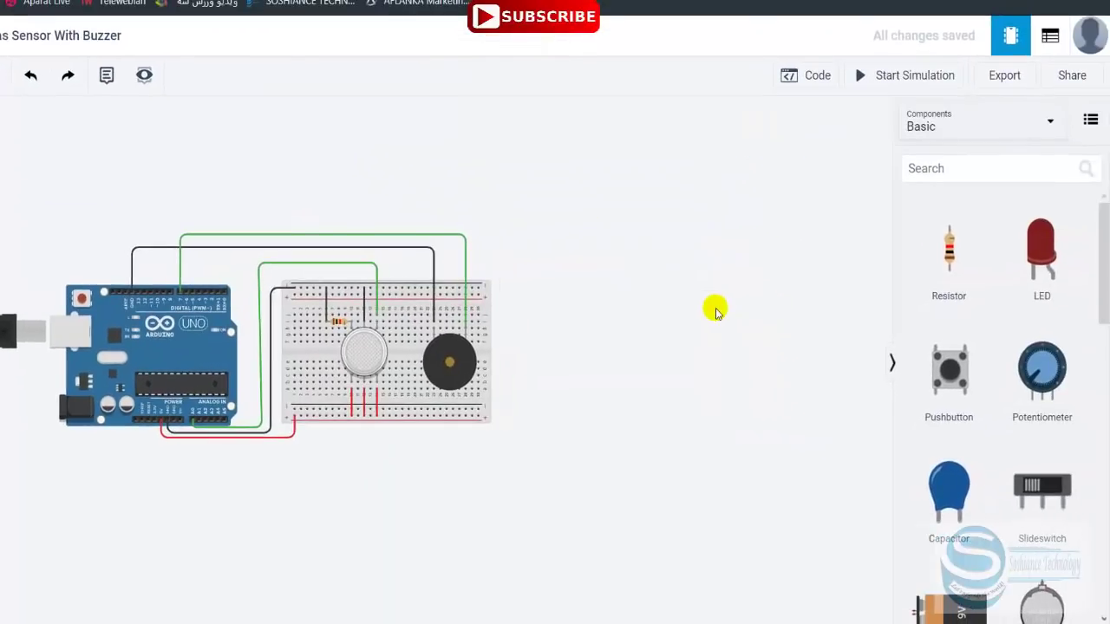
- Open the code editor and delete the default built-in LED blink blocks
{"action": "left_click", "coordinate": [814, 78]}
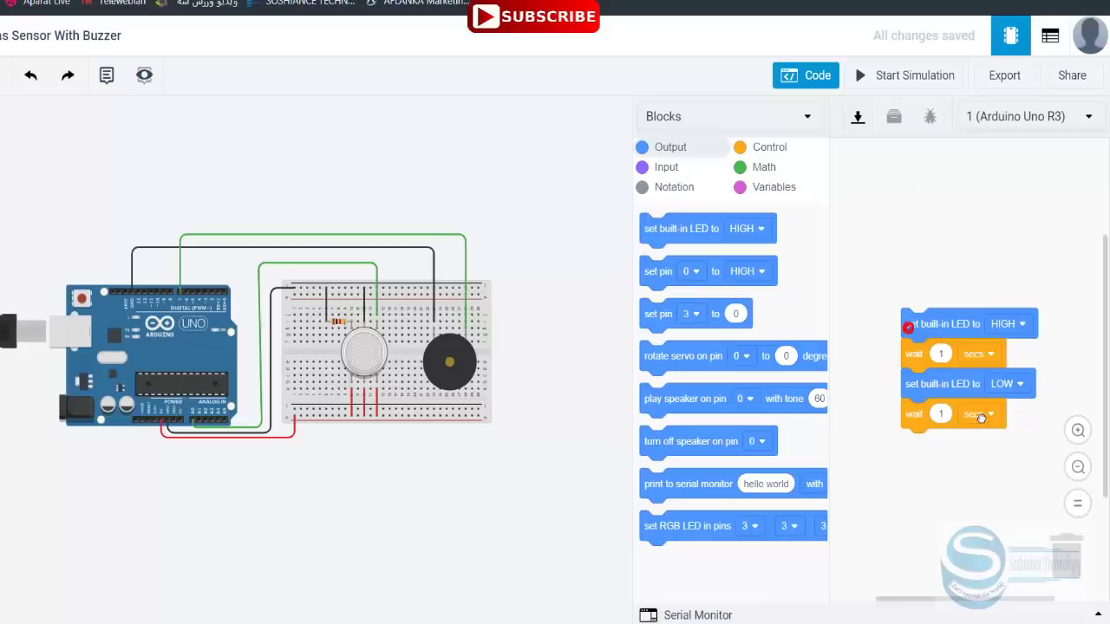
{"action": "scroll", "coordinate": [981, 418], "scroll_direction": "up", "scroll_amount": 3}
{"action": "scroll", "coordinate": [987, 475], "scroll_direction": "up", "scroll_amount": 2}
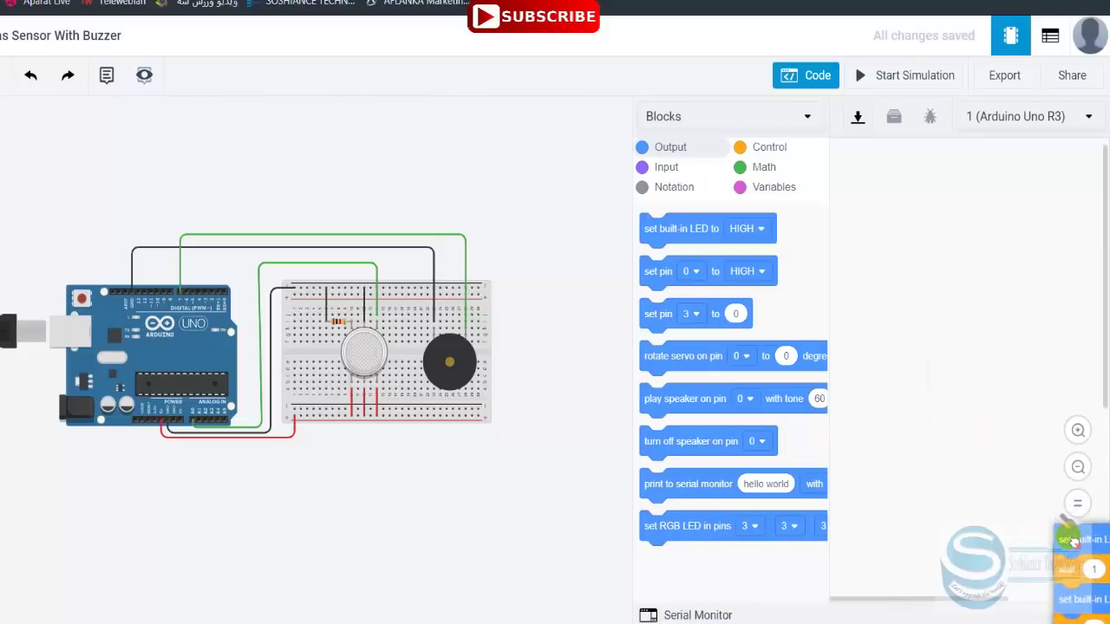
{"action": "left_click_drag", "start_coordinate": [1073, 542], "coordinate": [1071, 545]}
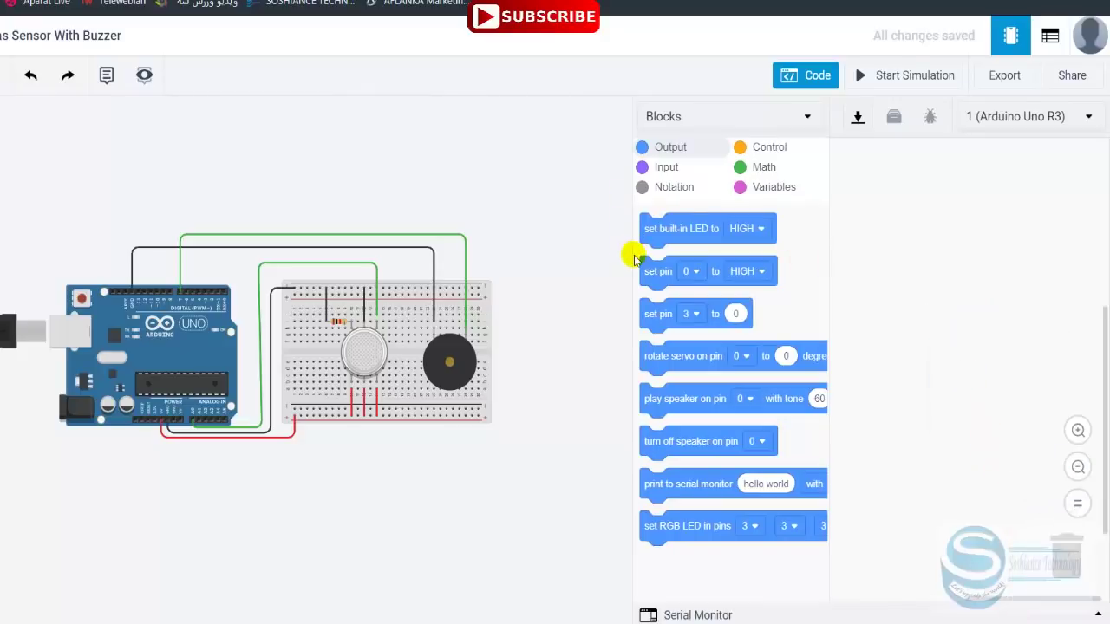
- Widen the code editor and create a new variable named V_GasSen
{"action": "left_click_drag", "start_coordinate": [637, 266], "coordinate": [536, 278]}
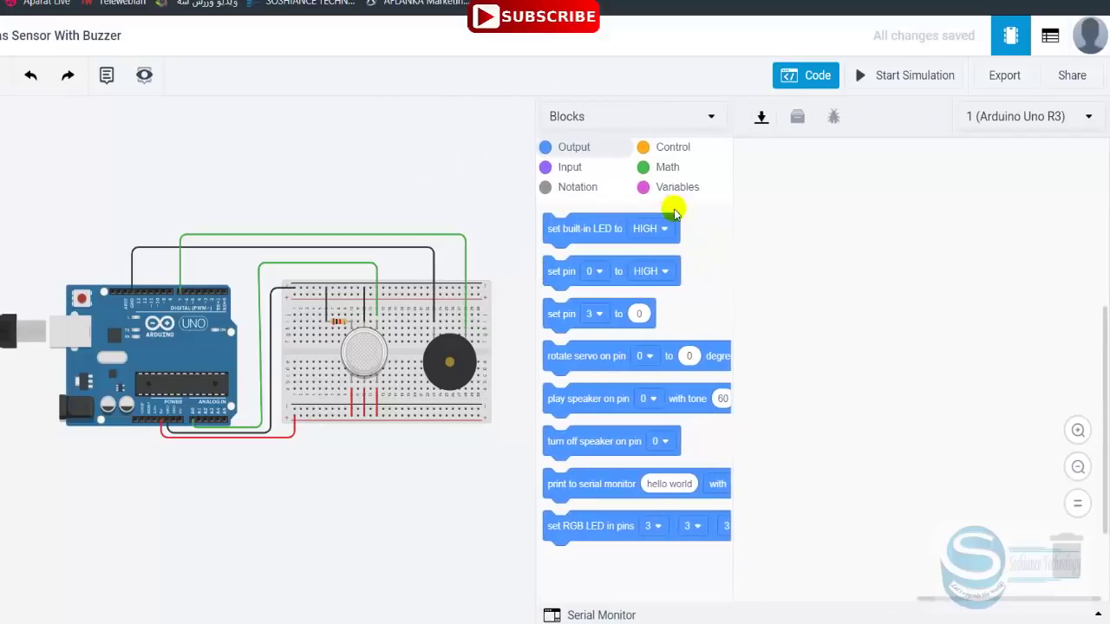
{"action": "left_click", "coordinate": [689, 189]}
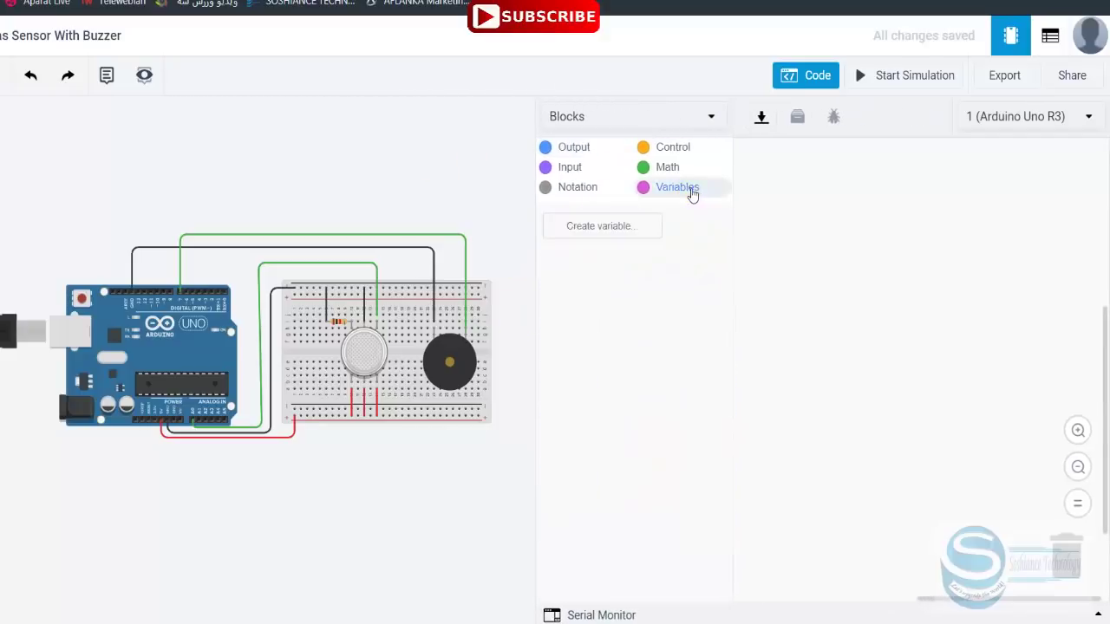
{"action": "left_click", "coordinate": [634, 227]}
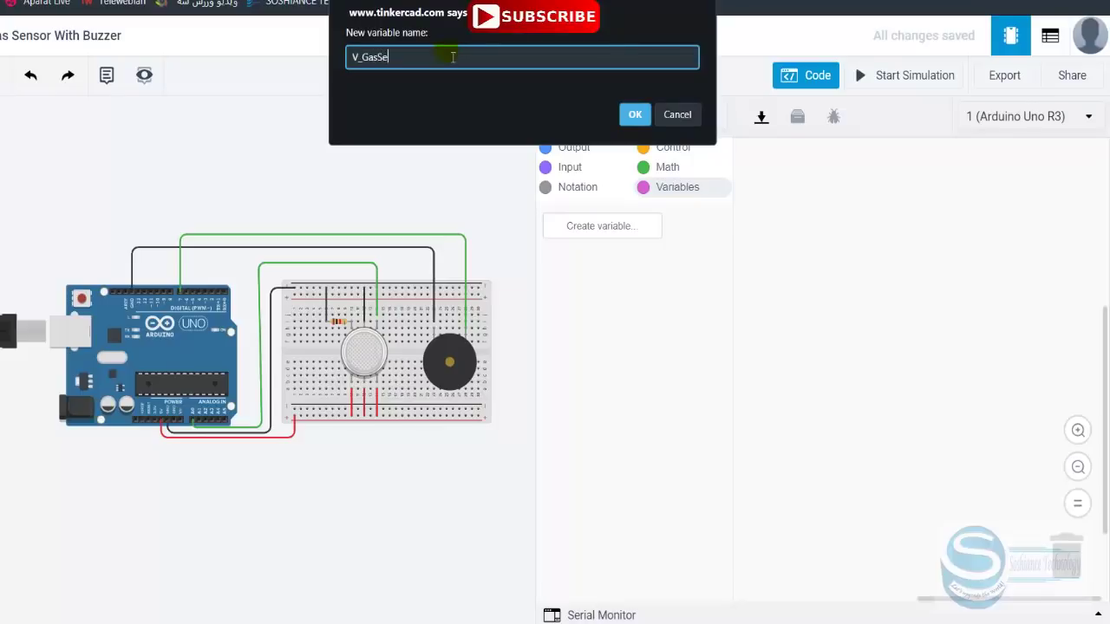
{"action": "type", "text": "V_GasSen"}
{"action": "key", "text": "Return"}
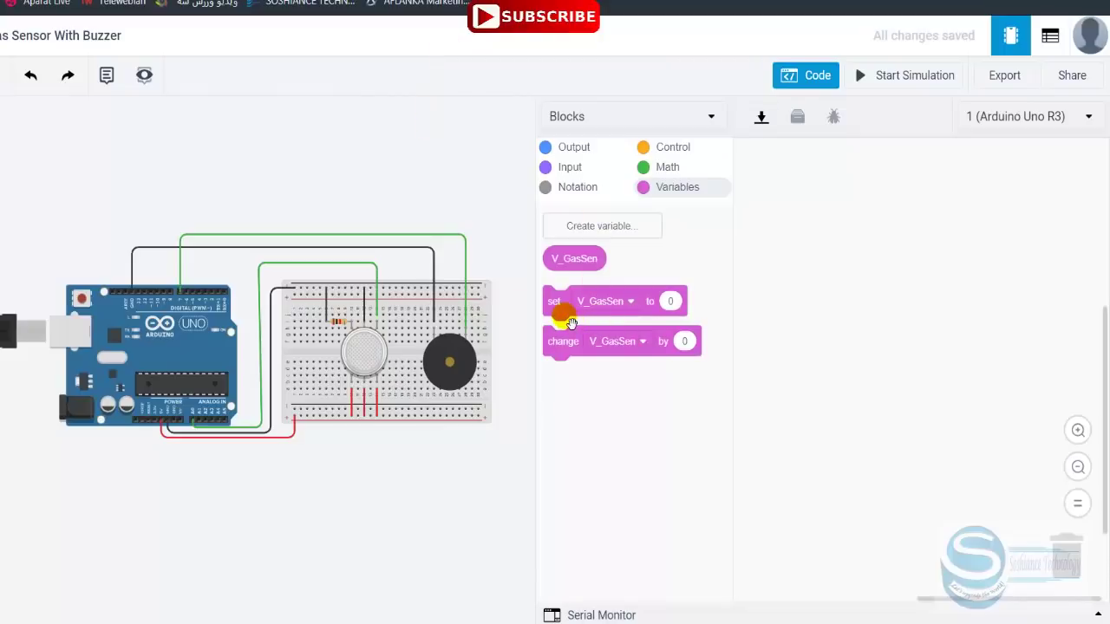
- Add a block that sets V_GasSen to the reading of analog pin A0, placed near the top of the workspace
{"action": "left_click_drag", "start_coordinate": [715, 321], "coordinate": [785, 261]}
{"action": "left_click", "coordinate": [570, 166]}
{"action": "left_click_drag", "start_coordinate": [600, 270], "coordinate": [935, 254]}
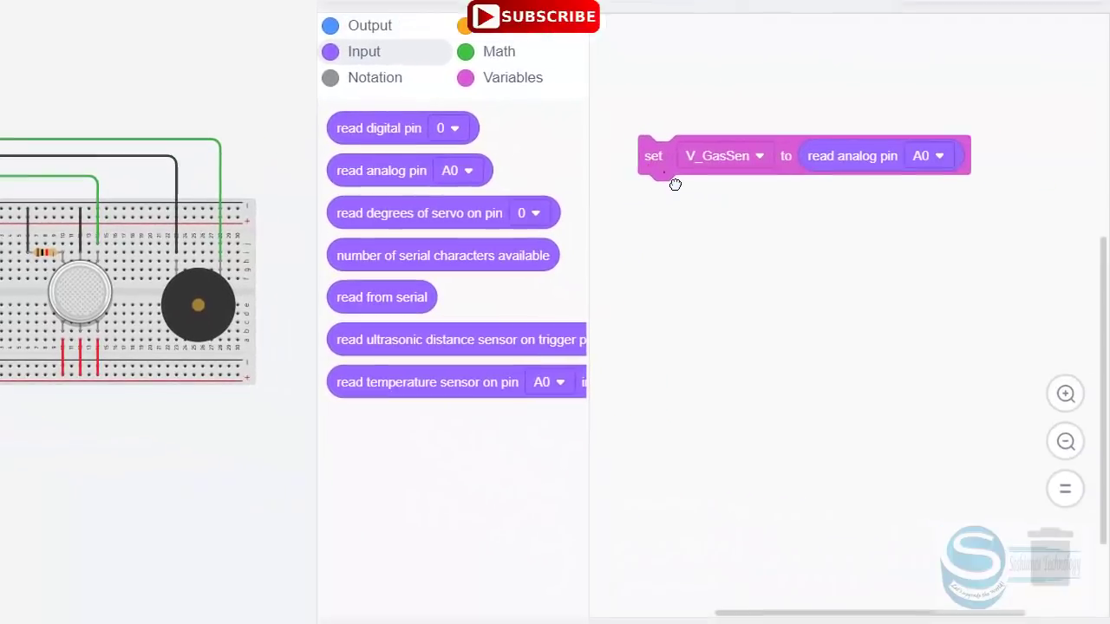
{"action": "left_click_drag", "start_coordinate": [669, 181], "coordinate": [674, 165]}
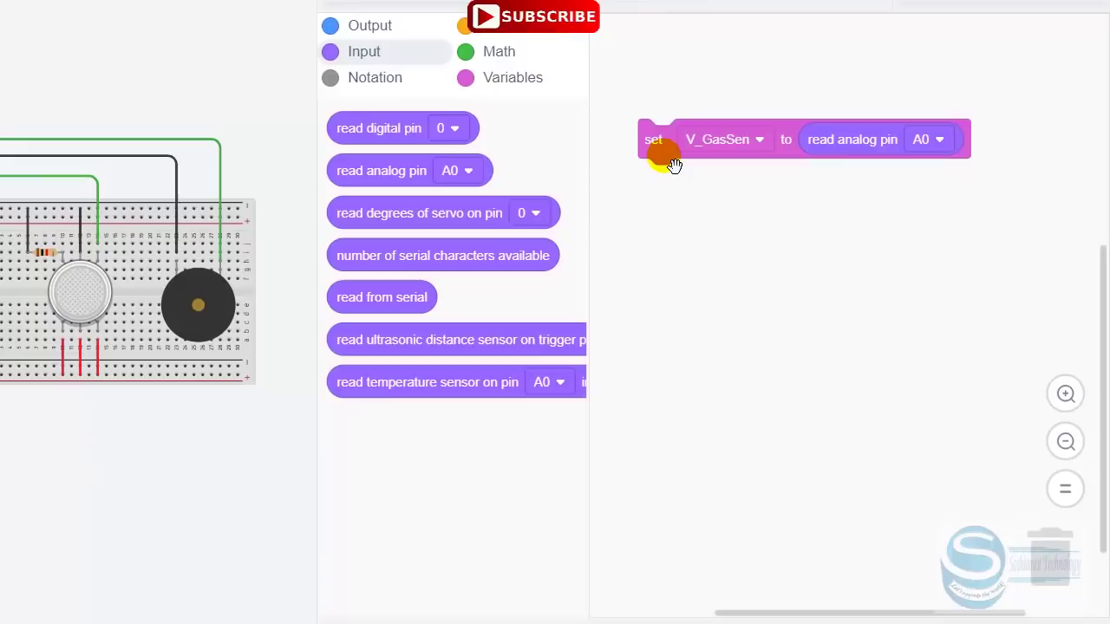
- Attach an if-then block below the set block, with a comparison as its condition and V_GasSen as the first operand
{"action": "left_click", "coordinate": [494, 35]}
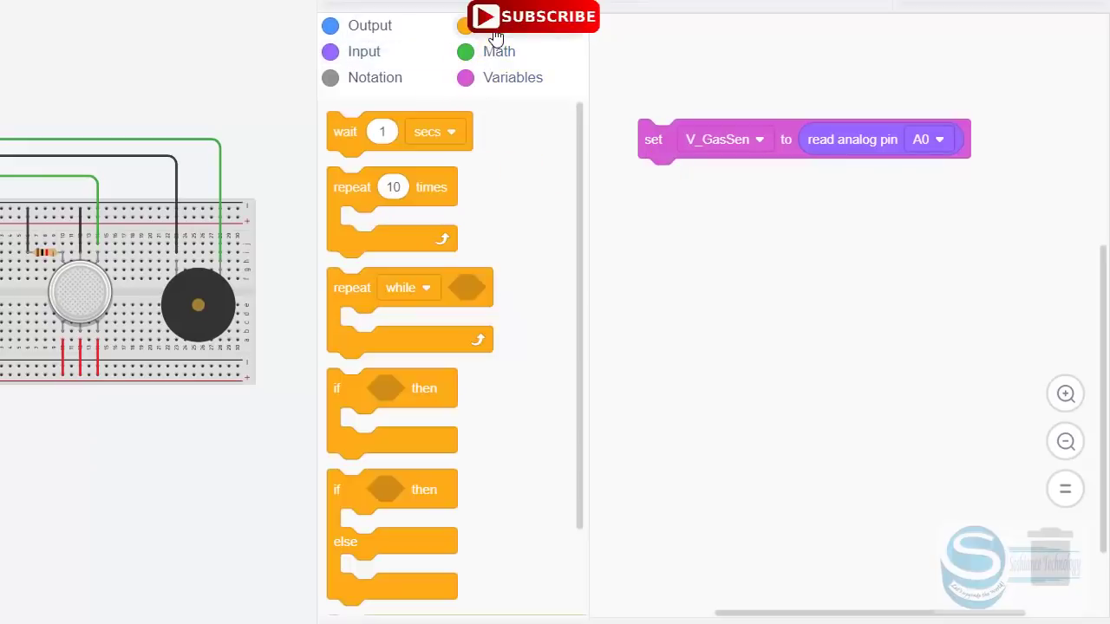
{"action": "left_click_drag", "start_coordinate": [348, 386], "coordinate": [654, 194]}
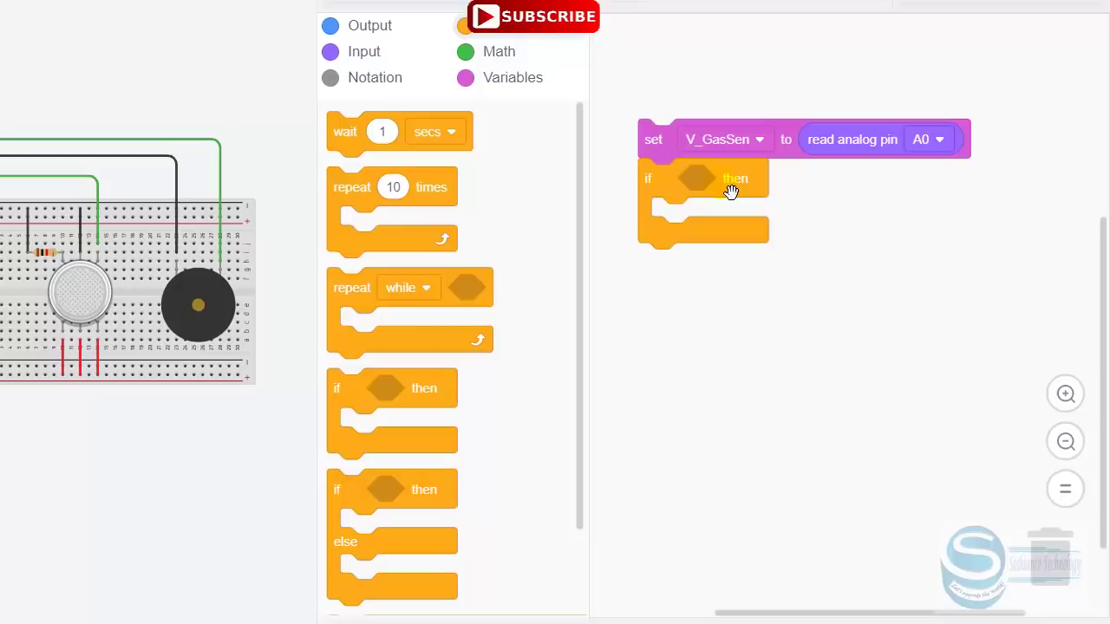
{"action": "left_click", "coordinate": [517, 55]}
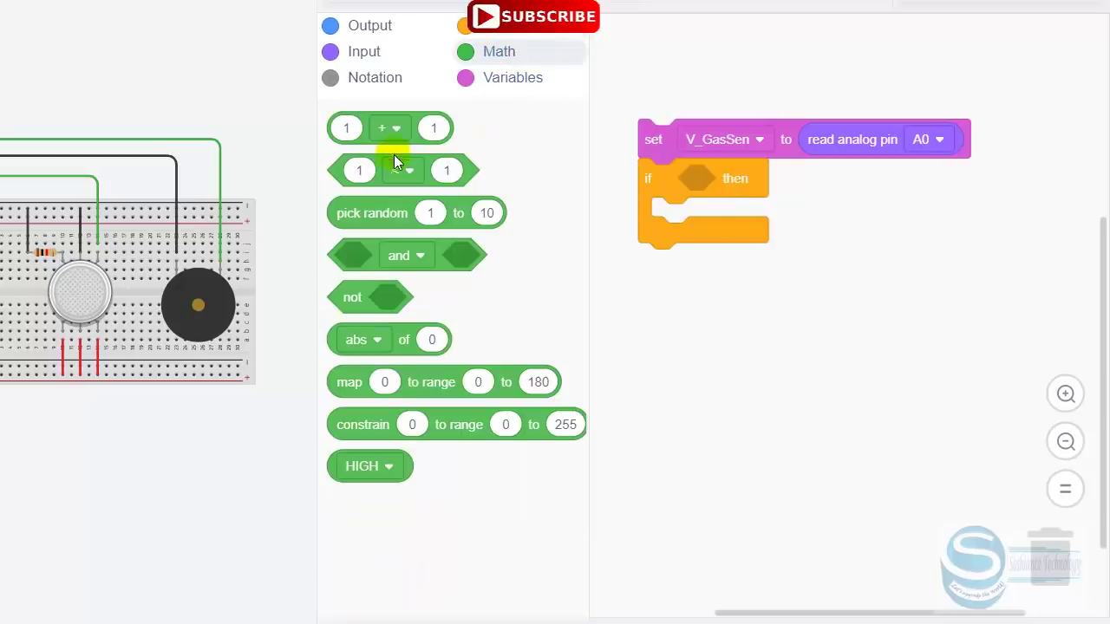
{"action": "left_click_drag", "start_coordinate": [388, 193], "coordinate": [721, 199]}
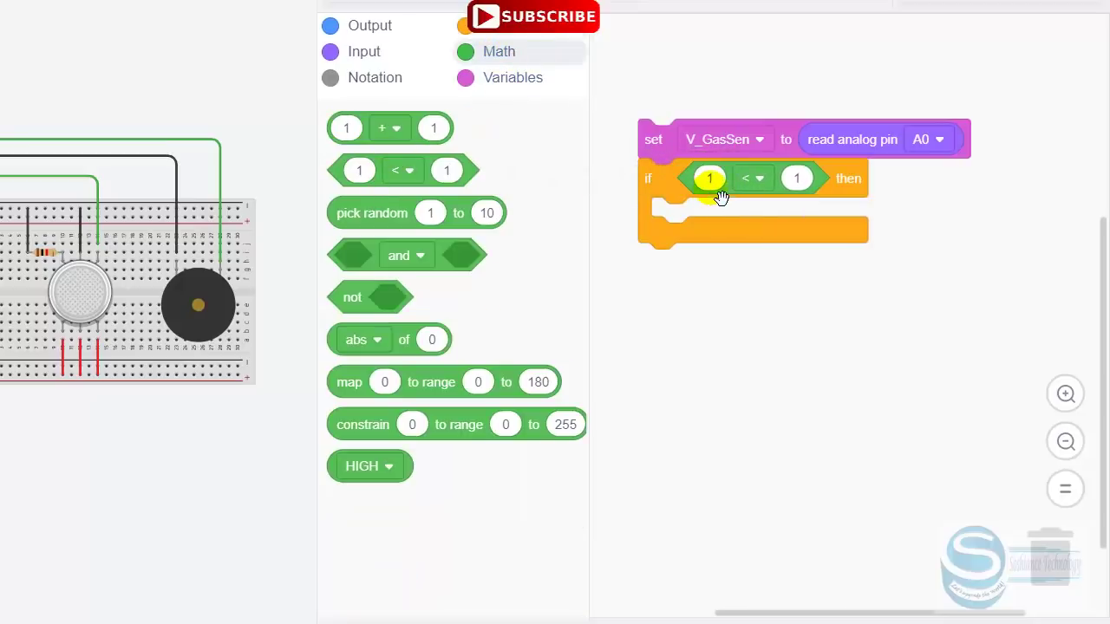
{"action": "left_click", "coordinate": [501, 77]}
{"action": "left_click_drag", "start_coordinate": [389, 189], "coordinate": [760, 196]}
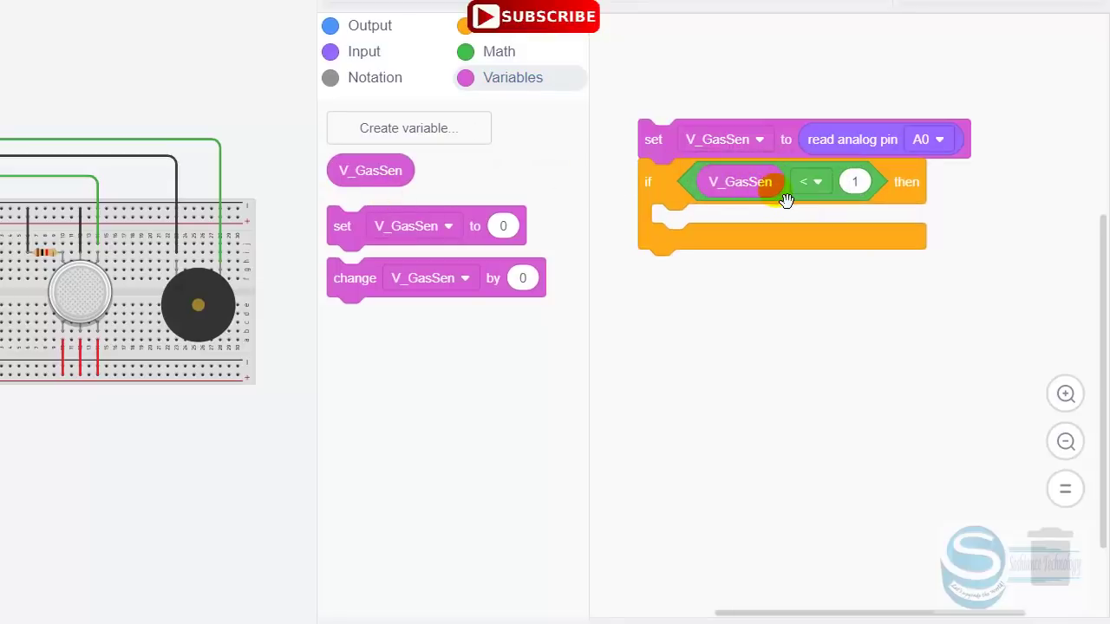
- Change the if condition's comparison operator to ≥ and its second operand to 250
{"action": "left_click", "coordinate": [810, 184]}
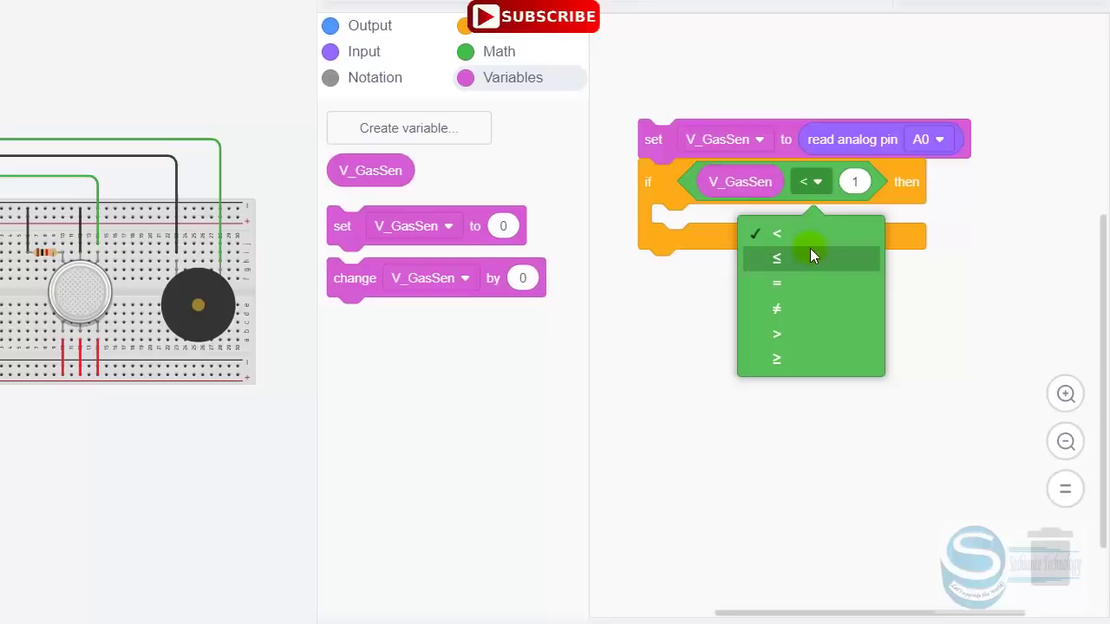
{"action": "left_click", "coordinate": [811, 285]}
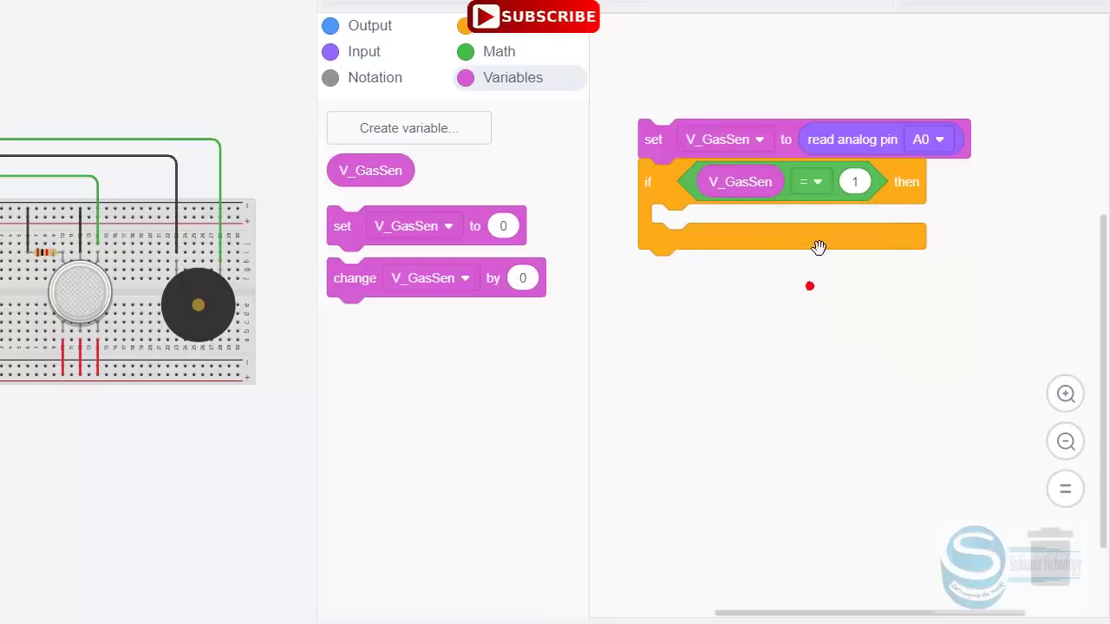
{"action": "left_click", "coordinate": [804, 350]}
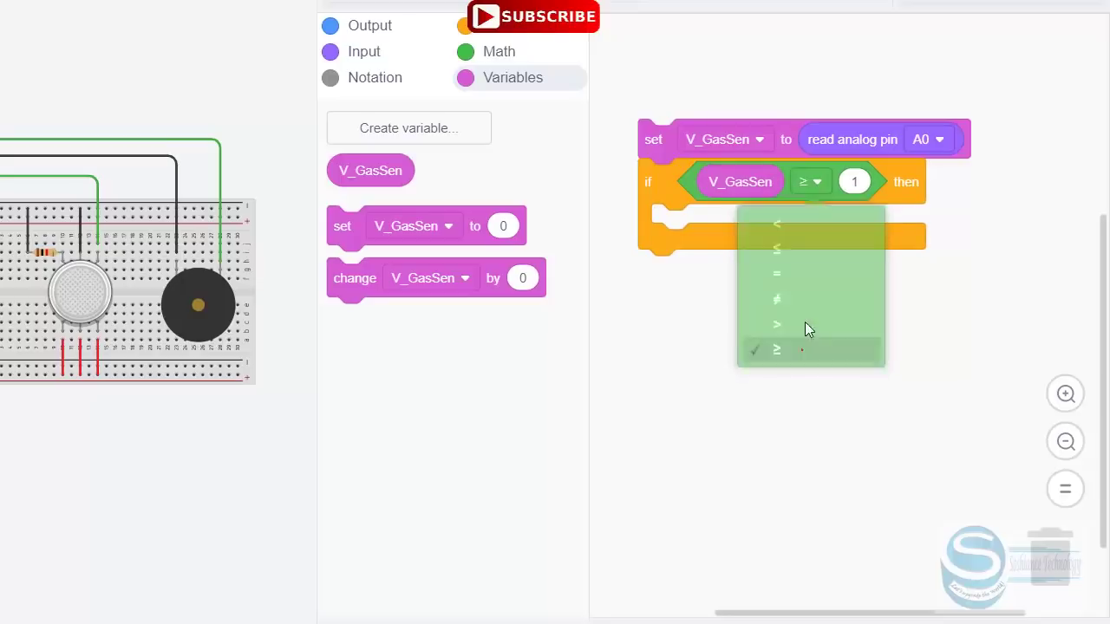
{"action": "left_click", "coordinate": [857, 196]}
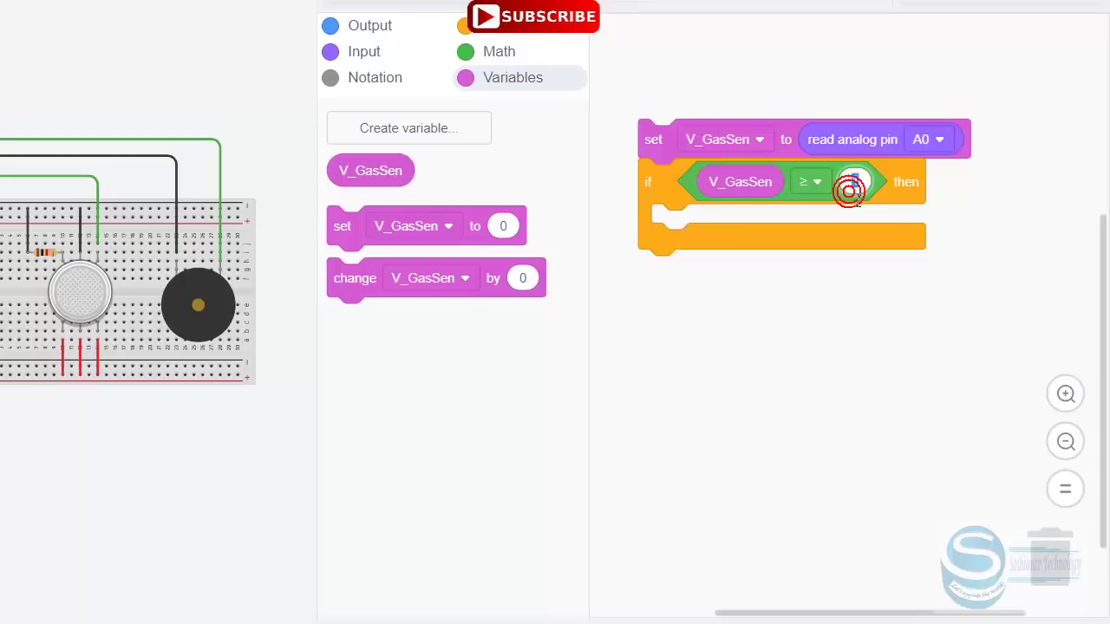
{"action": "type", "text": "2"}
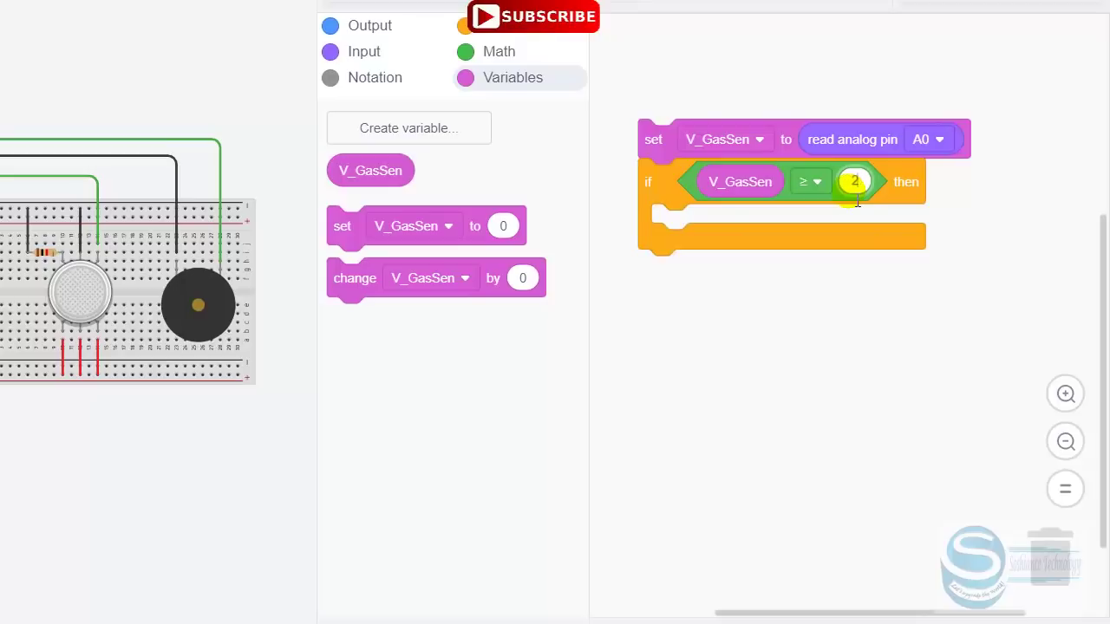
{"action": "type", "text": "50"}
{"action": "left_click", "coordinate": [849, 435]}
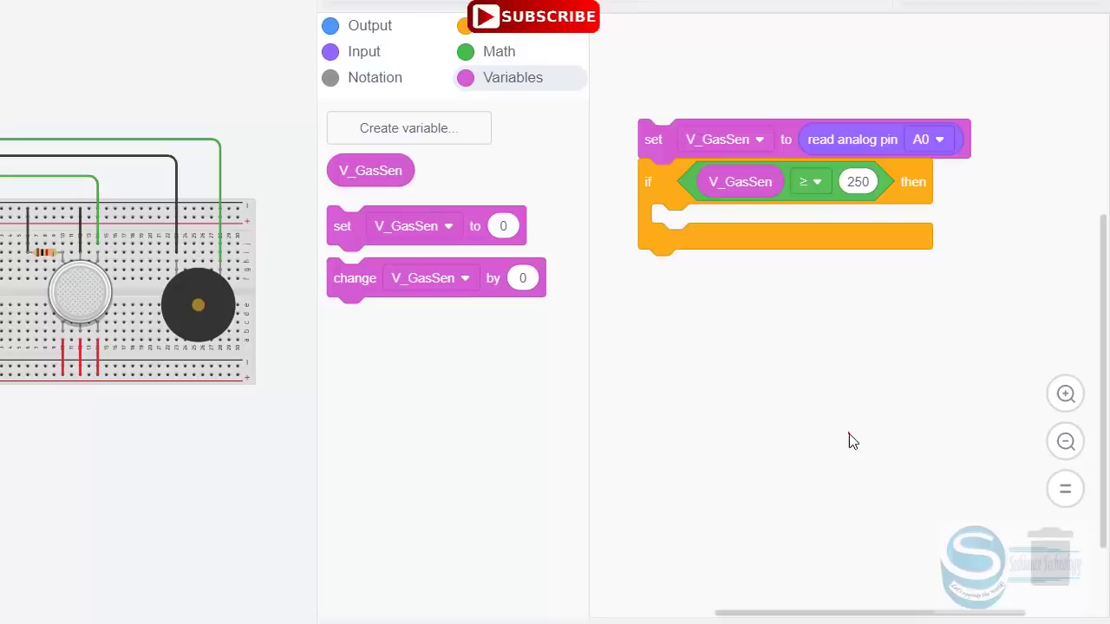
- Place a play speaker block inside the if block and set its pin to 7
{"action": "left_click", "coordinate": [379, 26]}
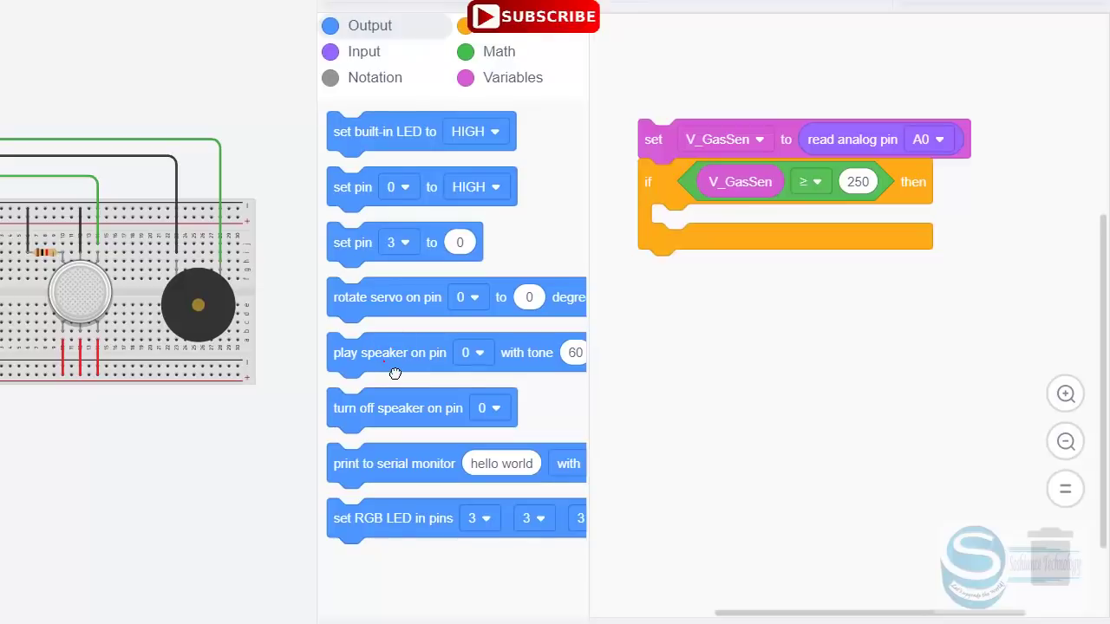
{"action": "left_click_drag", "start_coordinate": [395, 373], "coordinate": [724, 241]}
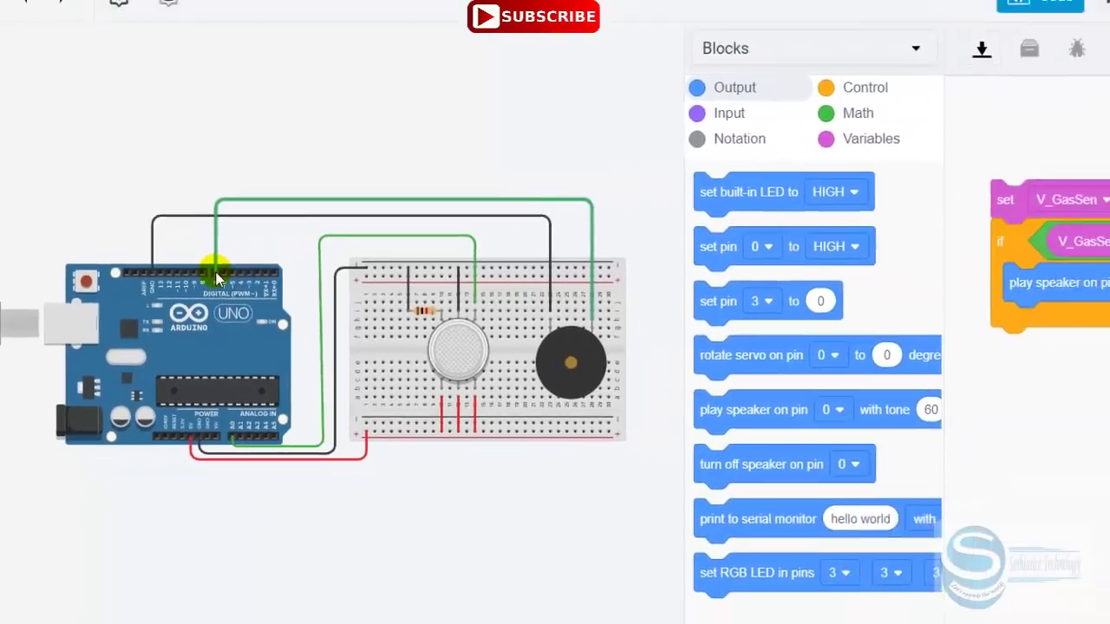
{"action": "left_click", "coordinate": [924, 287]}
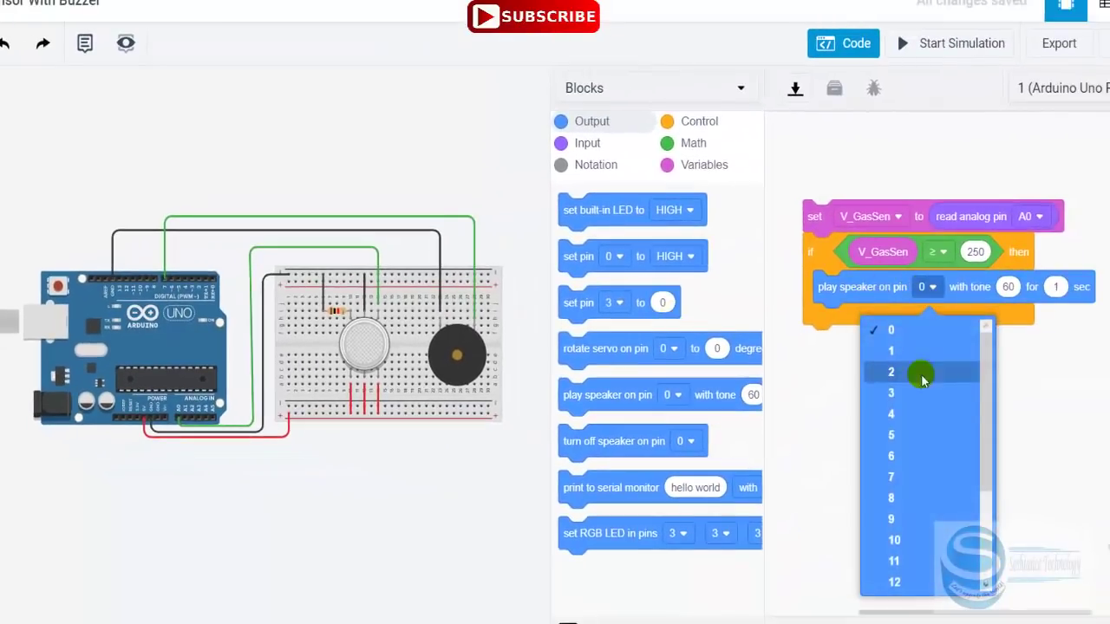
{"action": "left_click", "coordinate": [923, 477]}
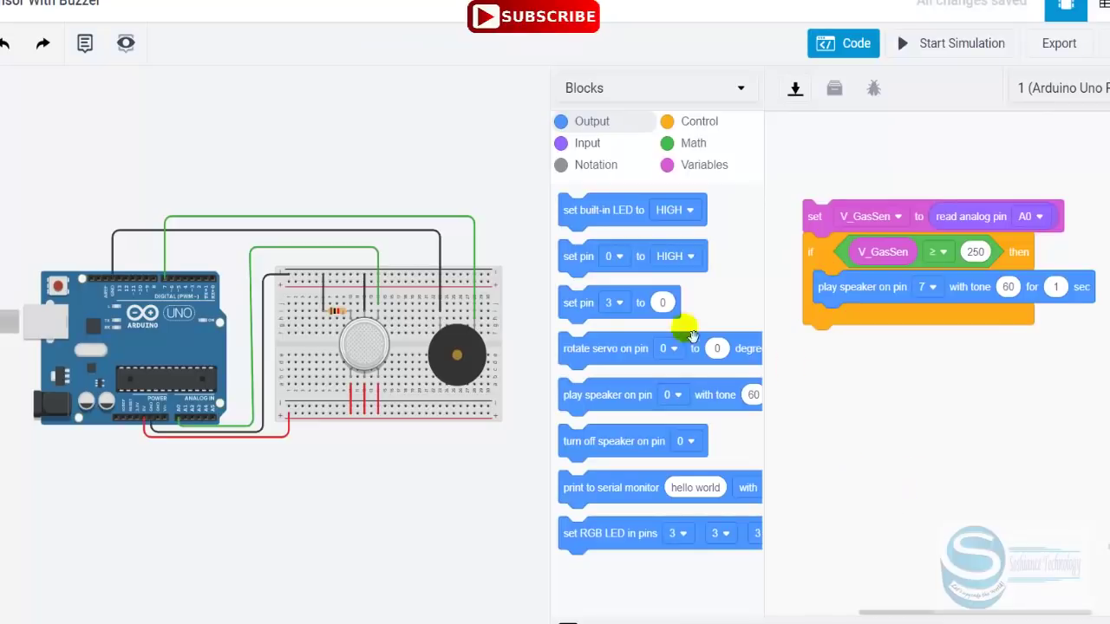
- Add a comment block reading "Gas Sensor & Buzzer" above the set block and move the whole stack slightly up
{"action": "left_click", "coordinate": [586, 165]}
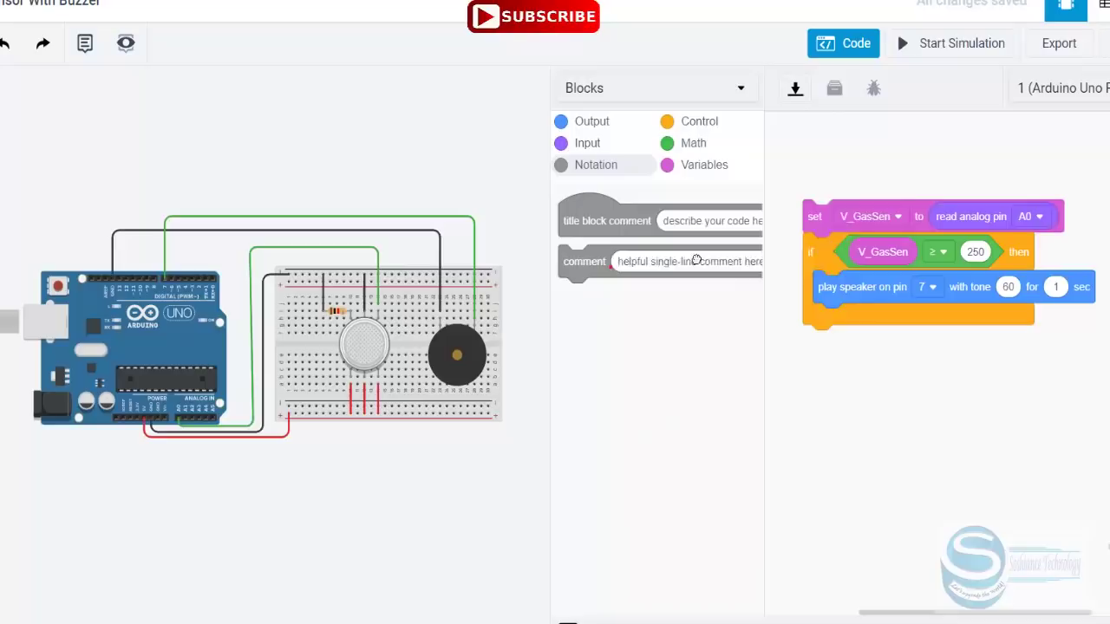
{"action": "left_click_drag", "start_coordinate": [696, 260], "coordinate": [864, 201]}
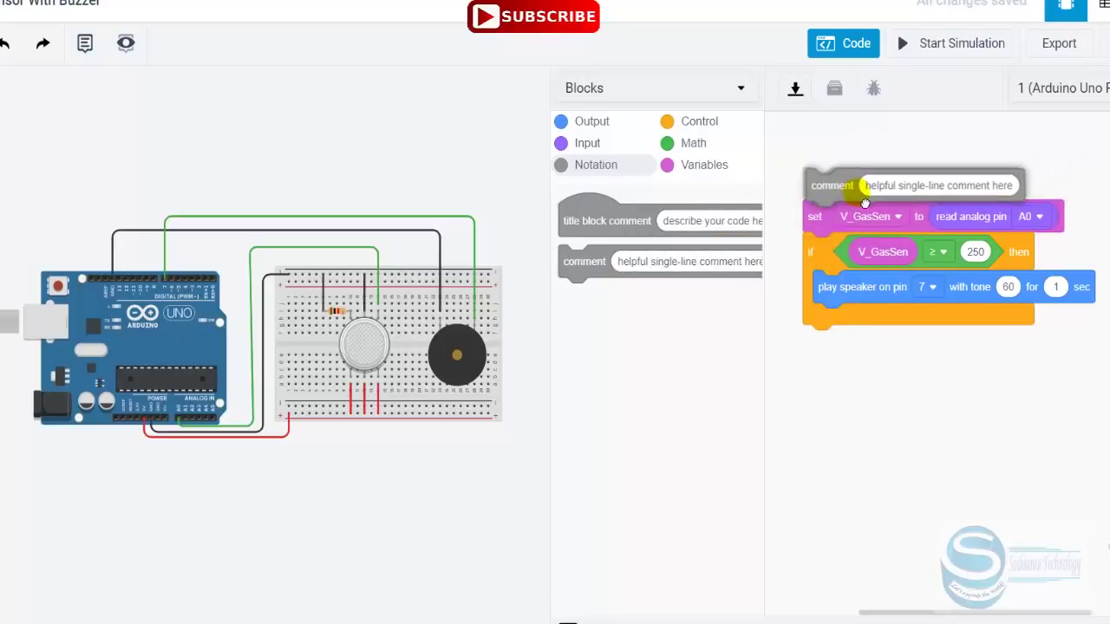
{"action": "left_click", "coordinate": [923, 192]}
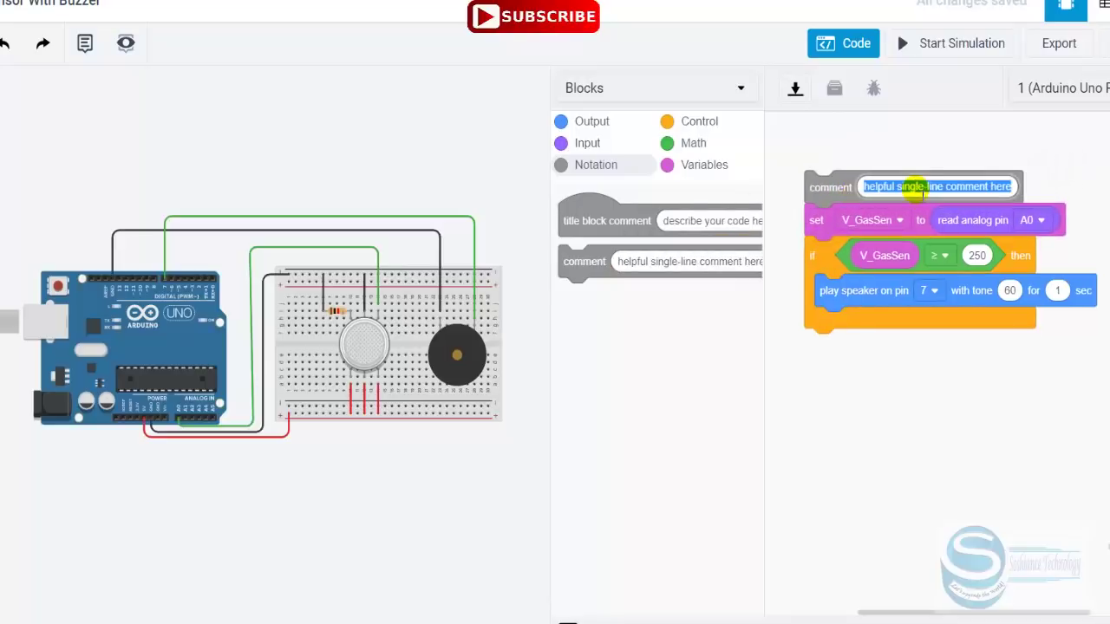
{"action": "type", "text": "Gas Se"}
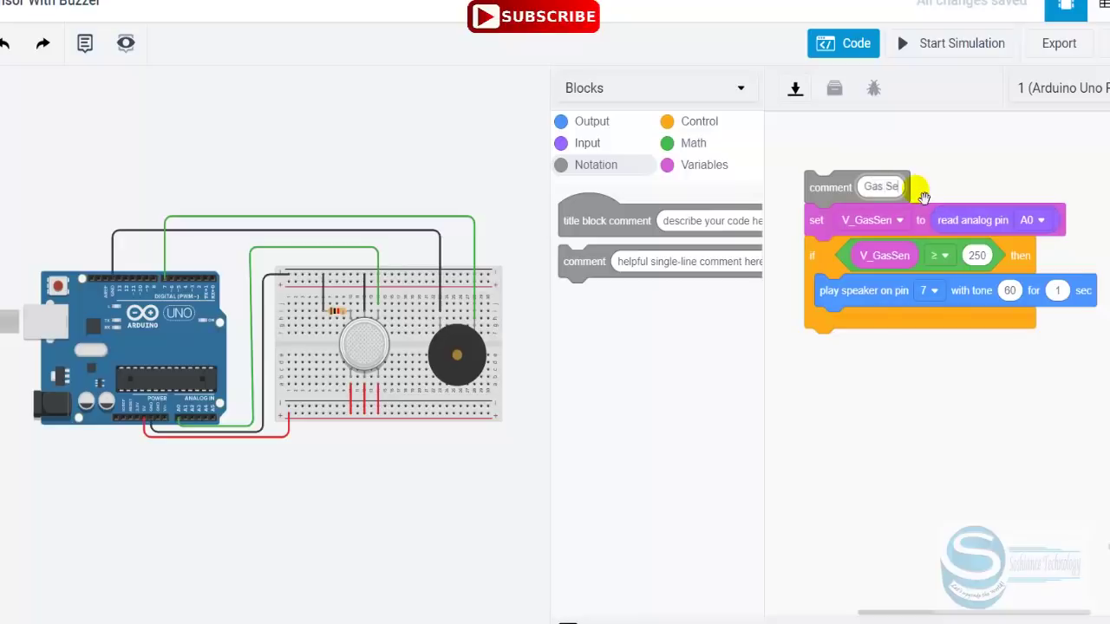
{"action": "type", "text": "nsor & Buzzer"}
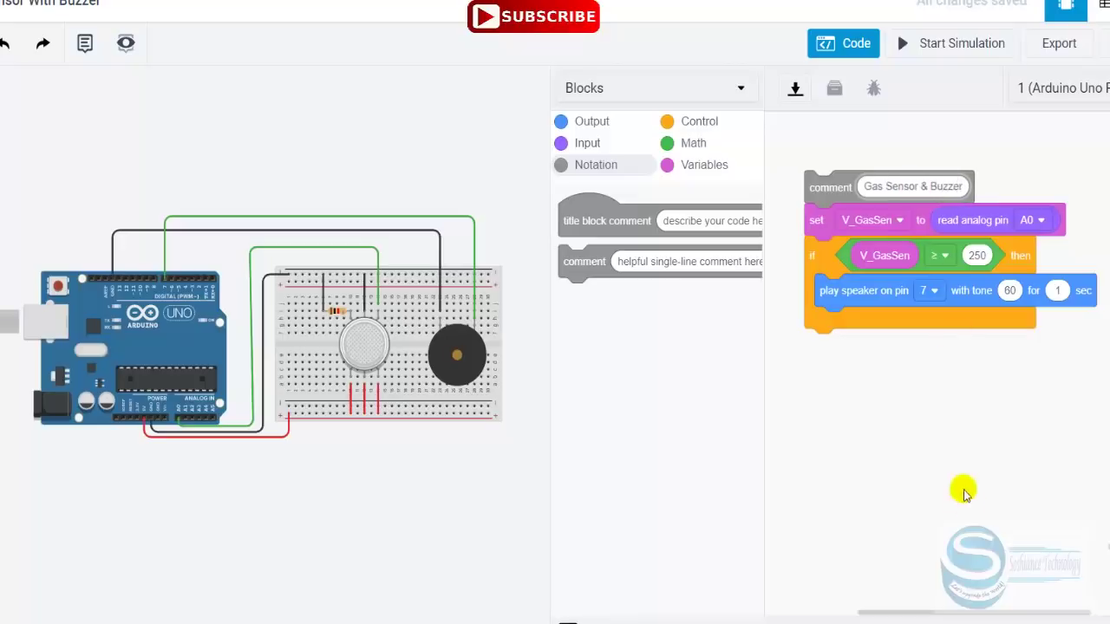
{"action": "left_click", "coordinate": [963, 493]}
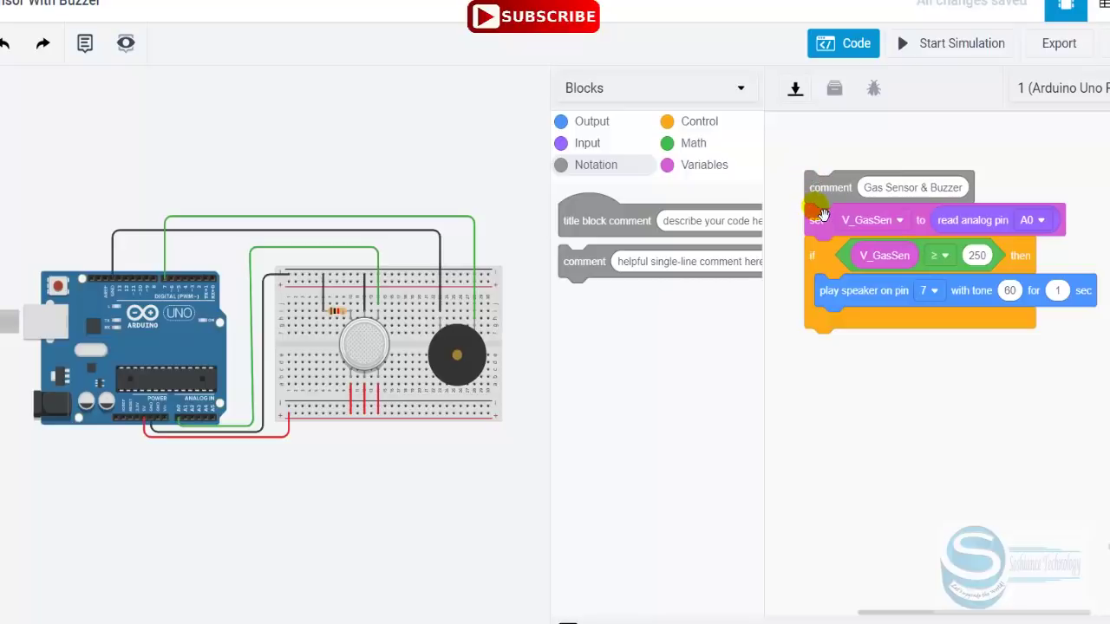
{"action": "mouse_move", "coordinate": [824, 208]}
{"action": "left_mouse_down"}
{"action": "mouse_move", "coordinate": [798, 188]}
{"action": "mouse_move", "coordinate": [825, 211]}
{"action": "mouse_move", "coordinate": [819, 189]}
{"action": "left_mouse_up"}
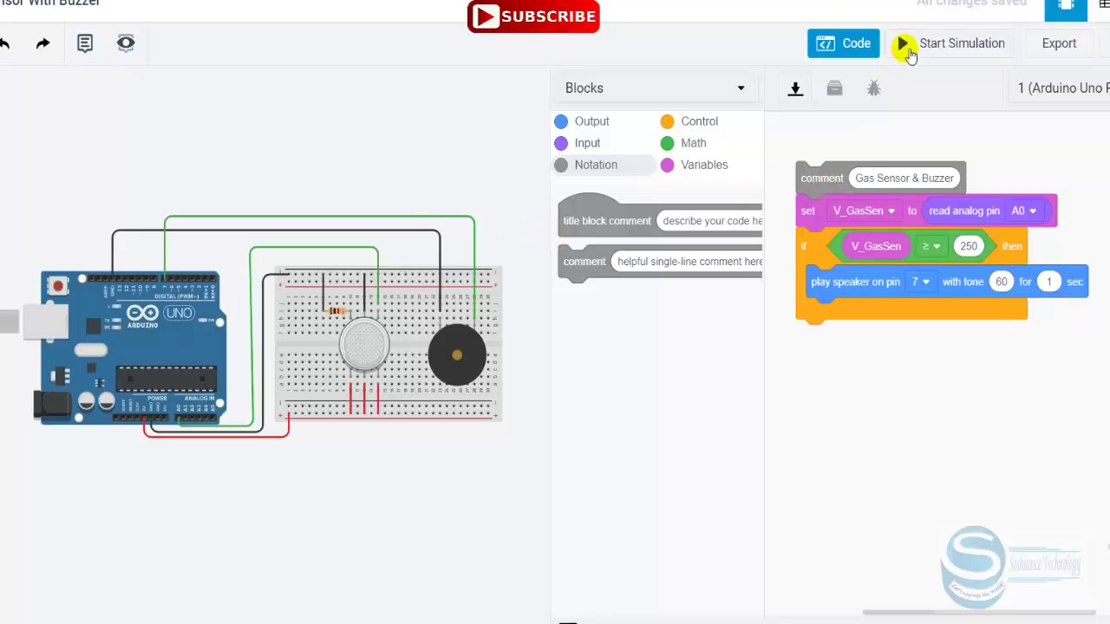
- Start the simulation and hide the code editor so the whole circuit is in view
{"action": "left_click", "coordinate": [907, 47]}
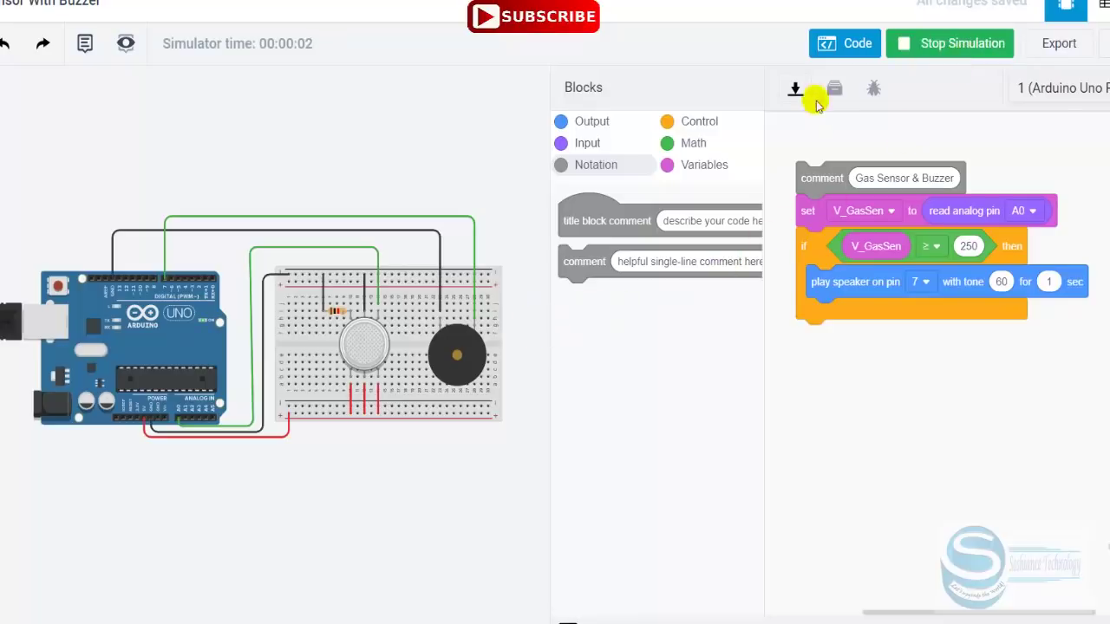
{"action": "left_click", "coordinate": [846, 43]}
{"action": "scroll", "coordinate": [642, 347], "scroll_direction": "up", "scroll_amount": 3}
{"action": "left_click_drag", "start_coordinate": [610, 372], "coordinate": [823, 372]}
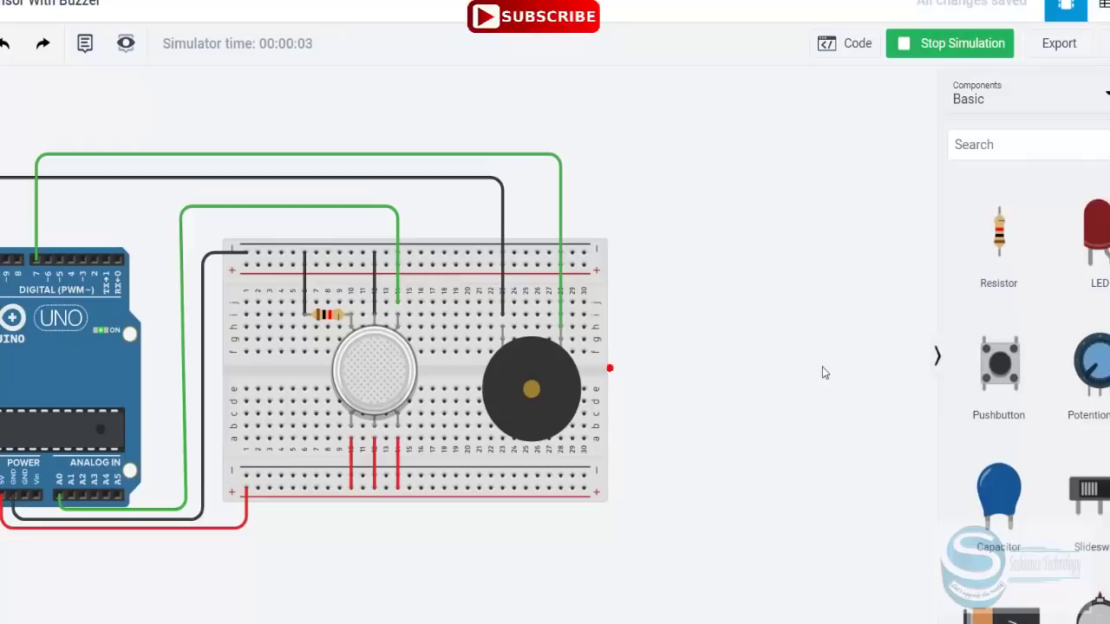
{"action": "scroll", "coordinate": [798, 367], "scroll_direction": "down", "scroll_amount": 2}
{"action": "left_click_drag", "start_coordinate": [737, 377], "coordinate": [827, 371]}
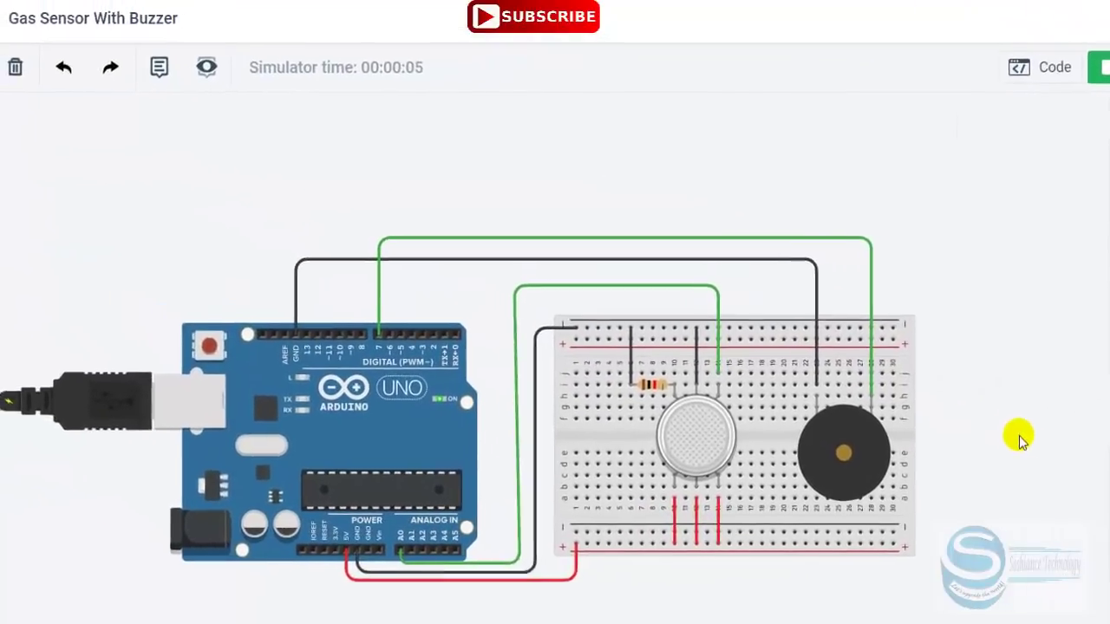
- Test the gas sensor by moving its smoke cloud onto the sensor and away again, and stop the simulation
{"action": "left_click", "coordinate": [587, 397]}
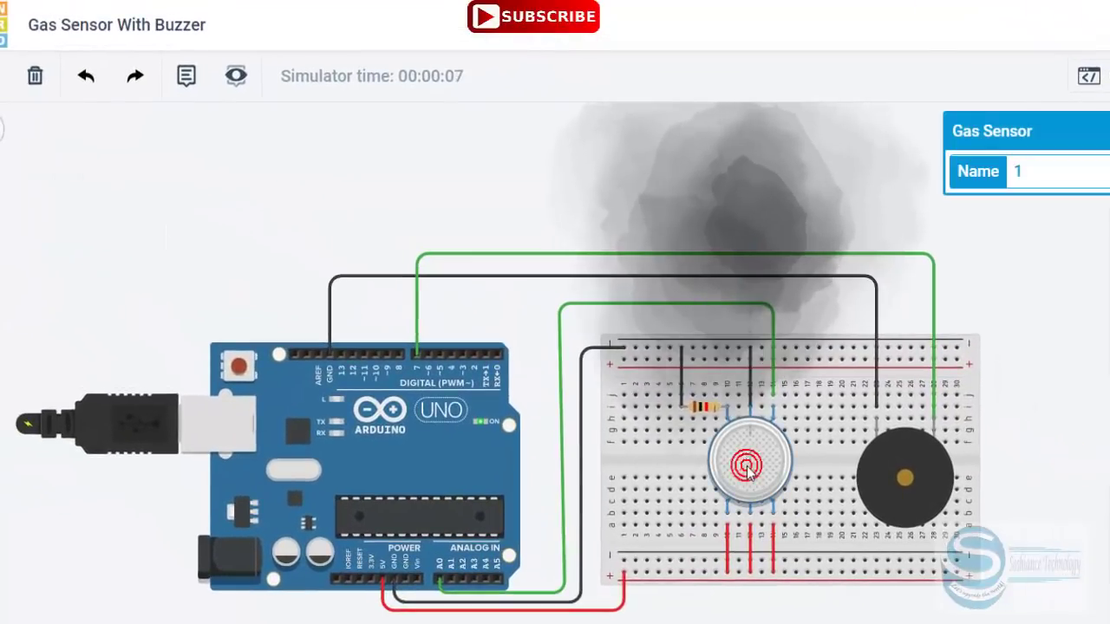
{"action": "left_click_drag", "start_coordinate": [726, 271], "coordinate": [726, 451]}
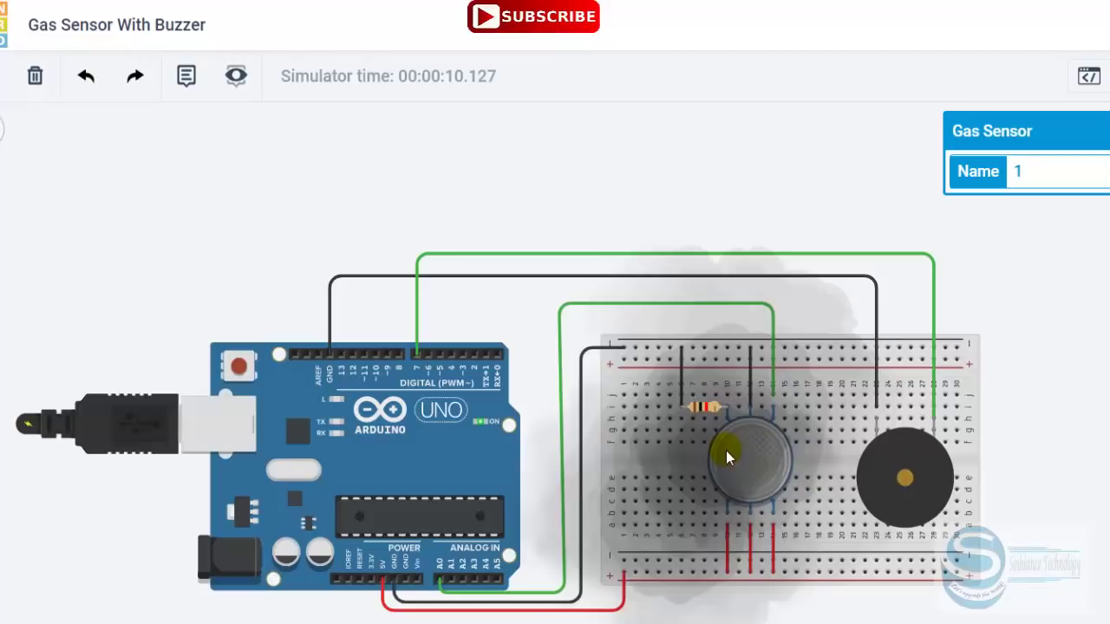
{"action": "left_click_drag", "start_coordinate": [726, 451], "coordinate": [736, 164]}
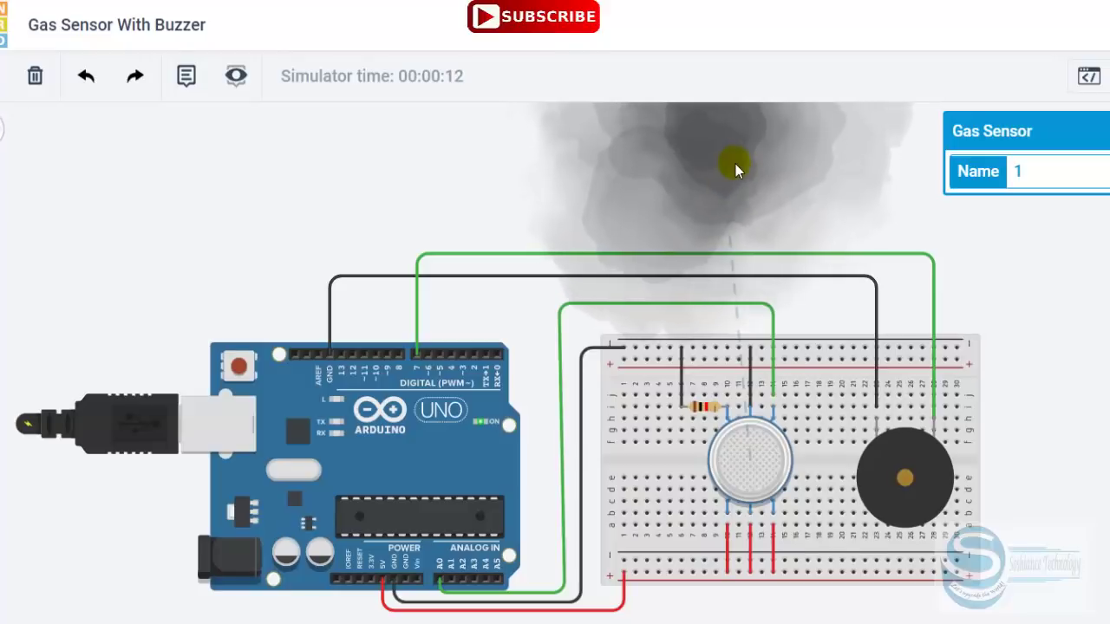
{"action": "left_click_drag", "start_coordinate": [735, 164], "coordinate": [732, 130]}
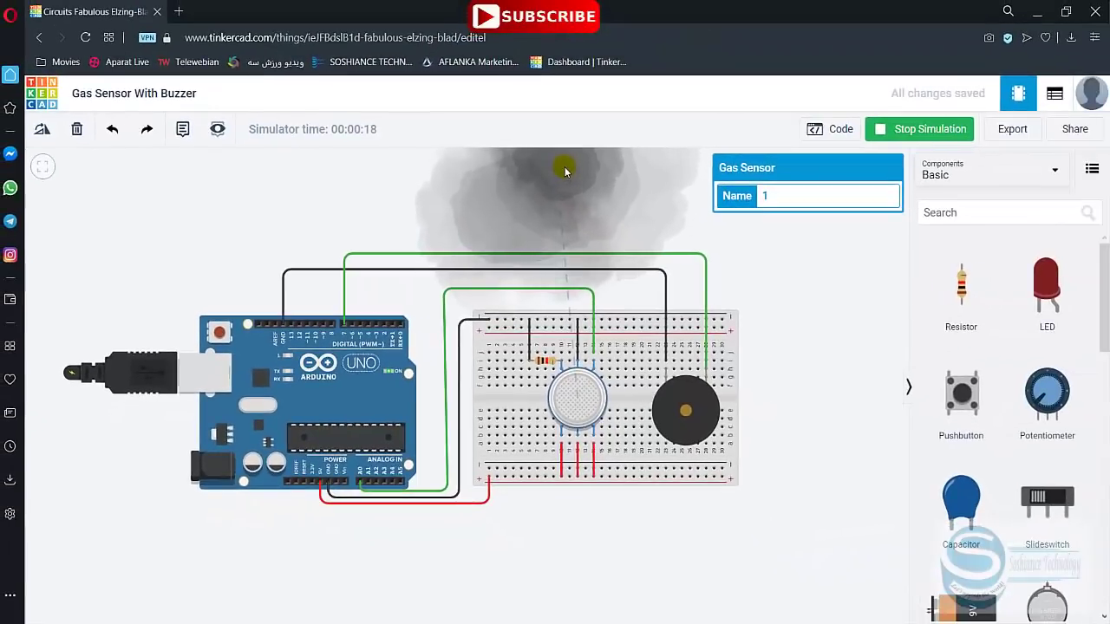
{"action": "left_click", "coordinate": [904, 129]}
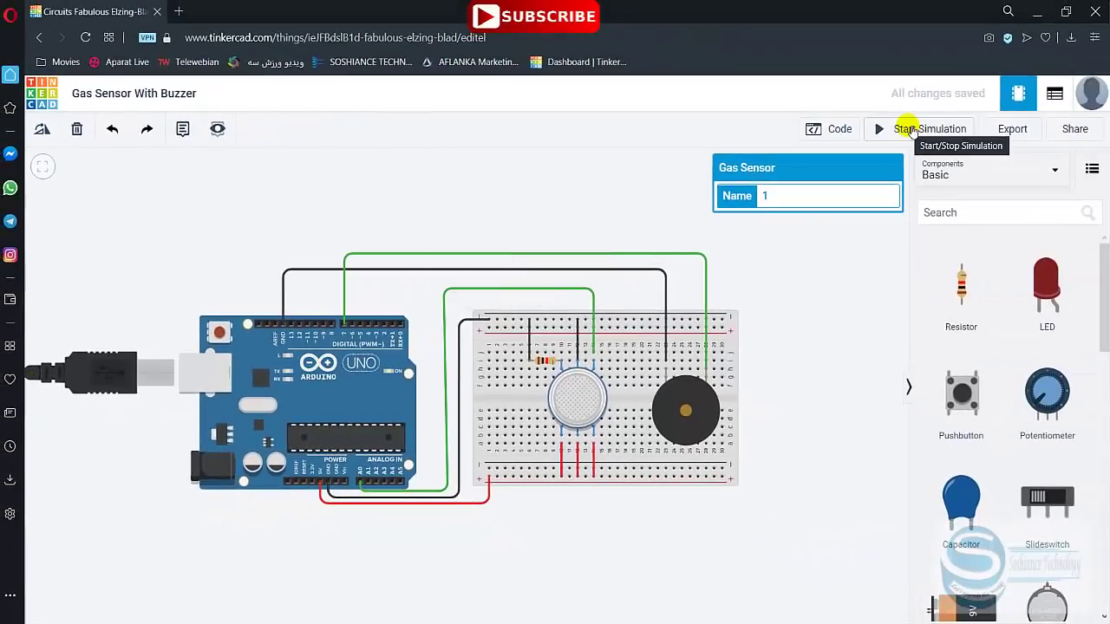